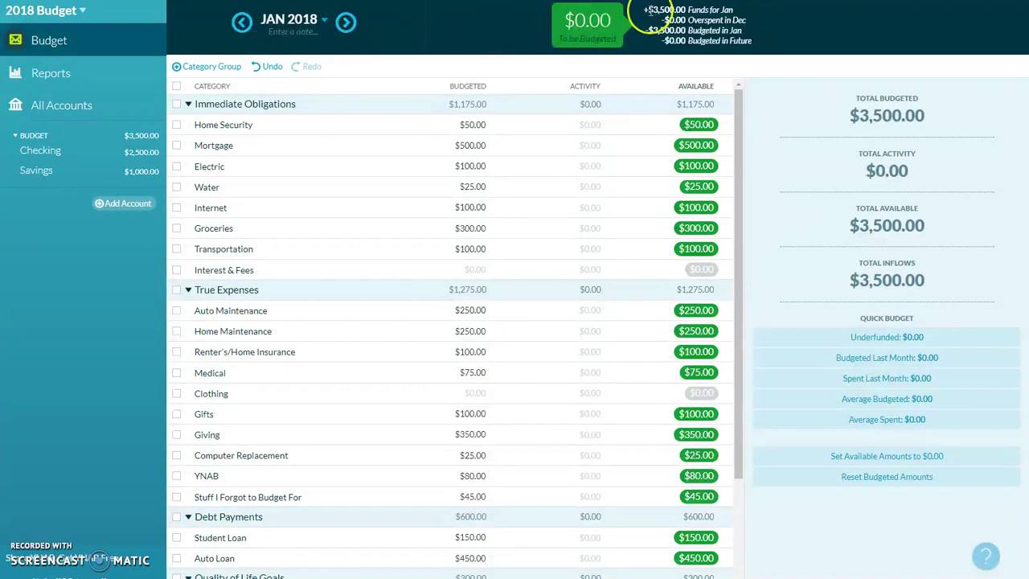
drag(656, 10, 690, 12)
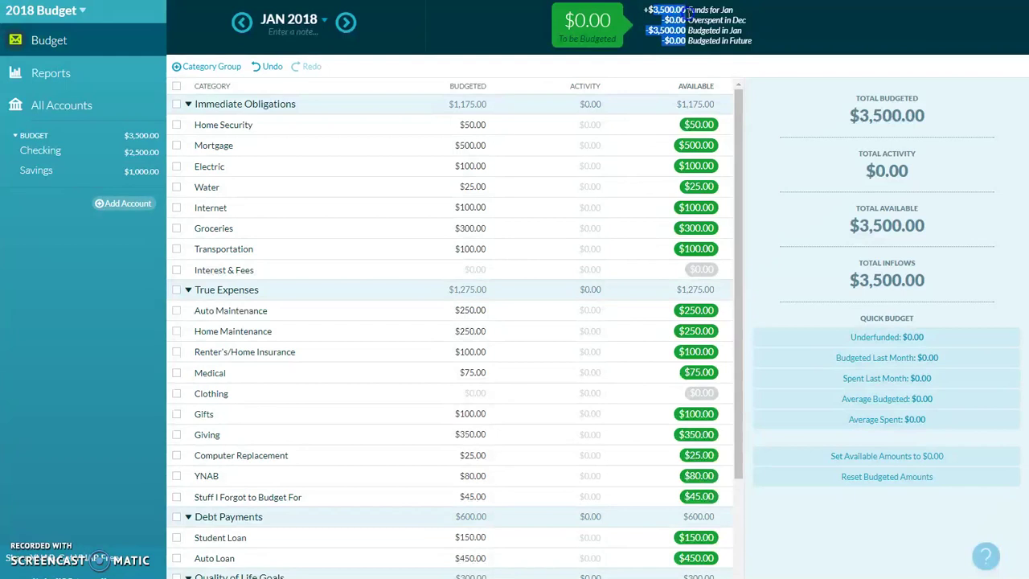
click(689, 15)
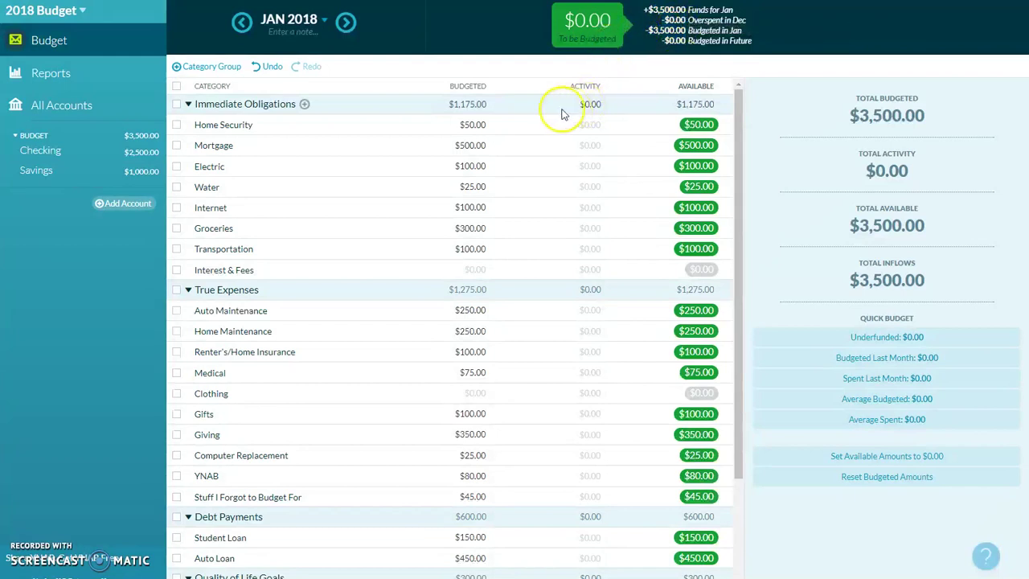
click(487, 148)
click(512, 244)
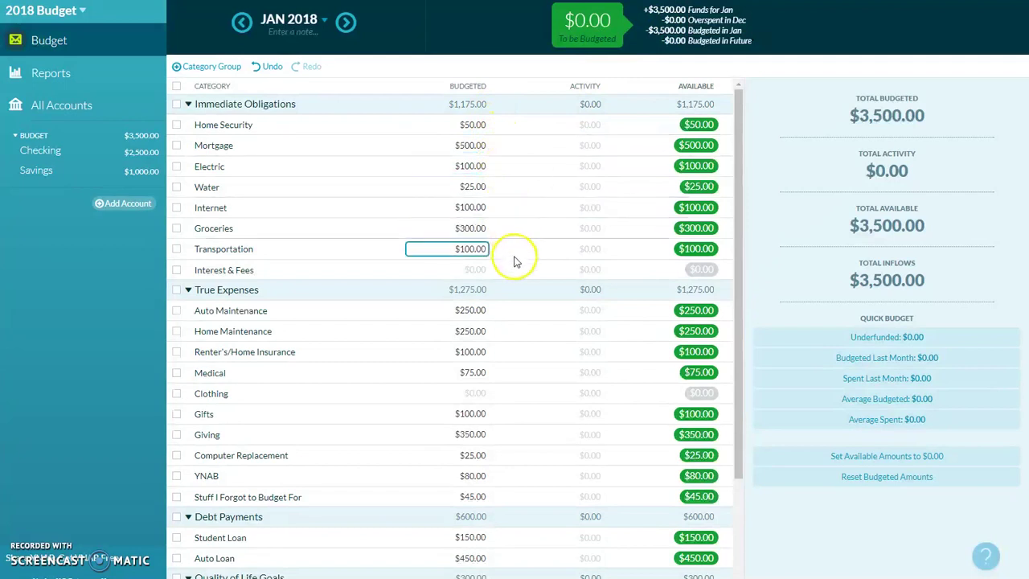
click(515, 261)
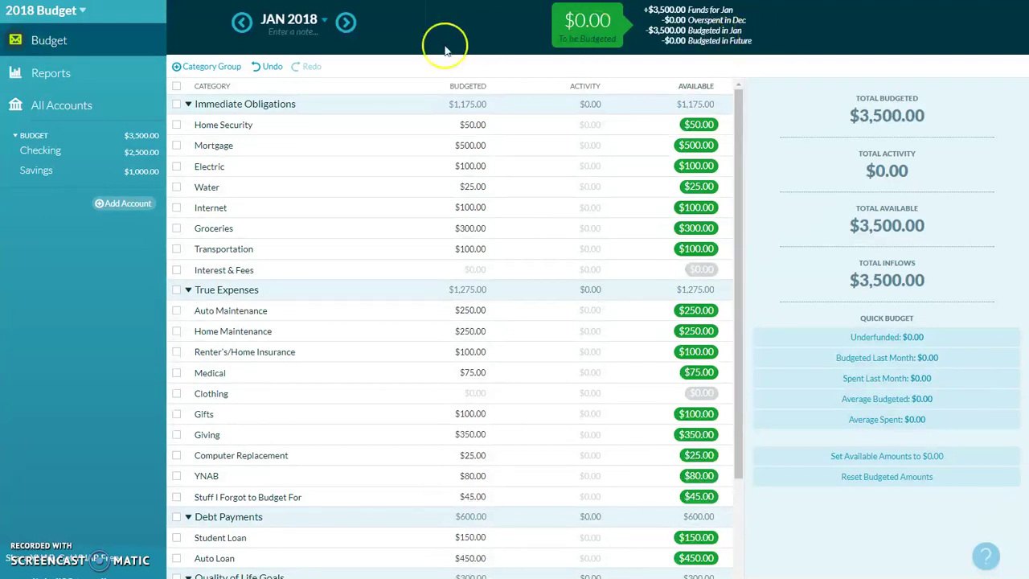
Record a Checking account transaction for payee Aldi in the Groceries category with an outflow of $72.34
click(57, 153)
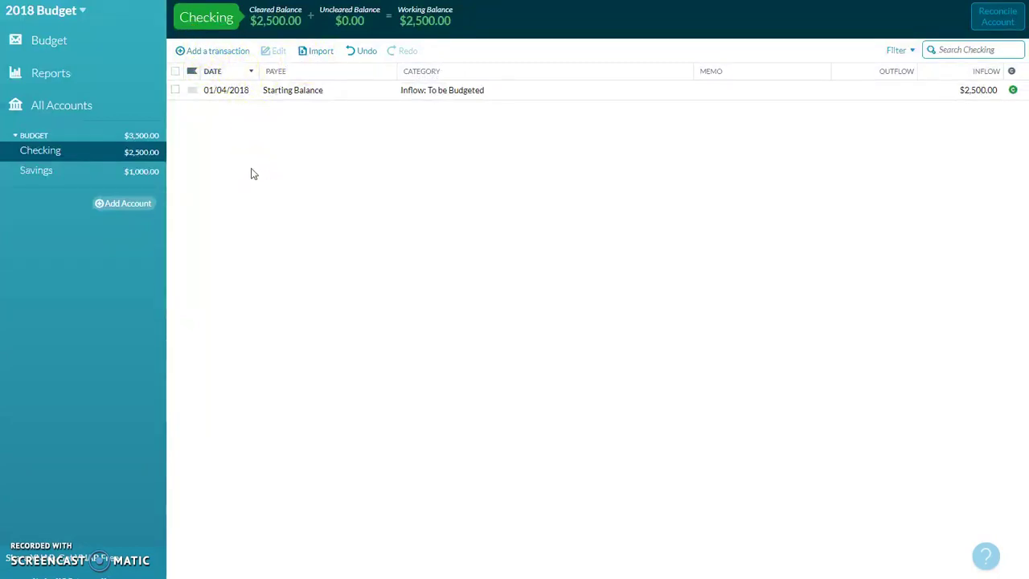
click(225, 53)
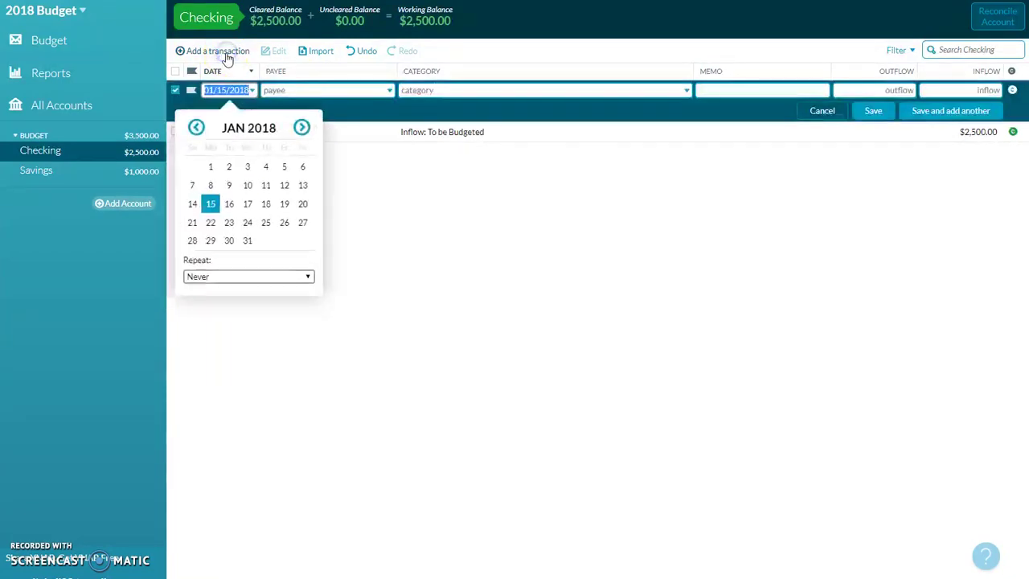
click(284, 90)
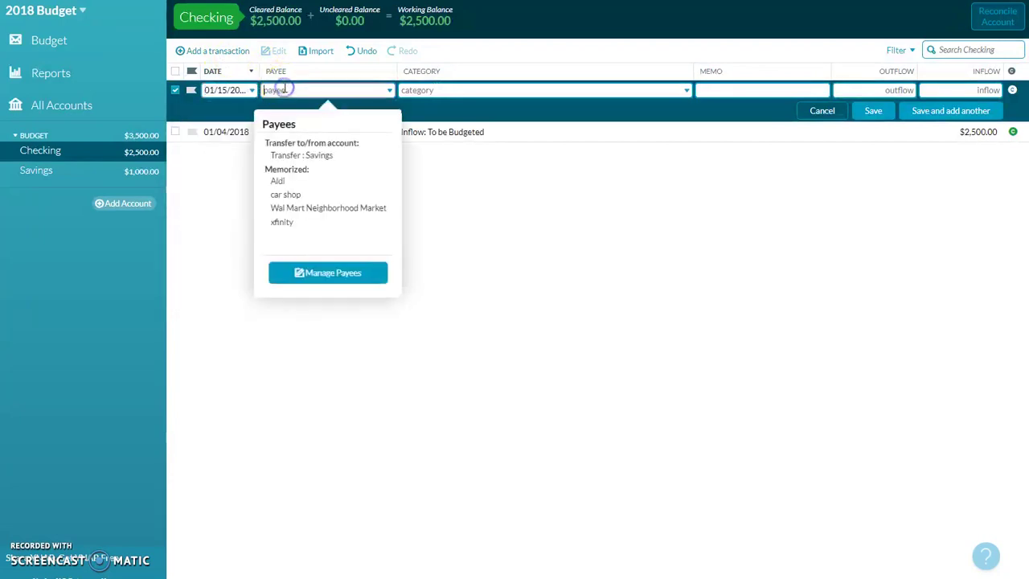
text(Aldi)
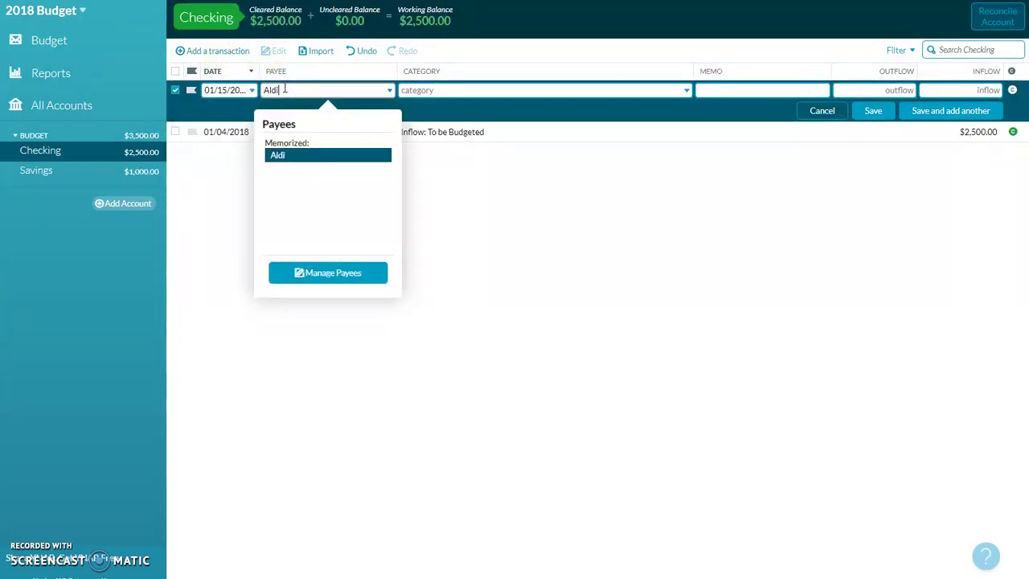
key(Tab)
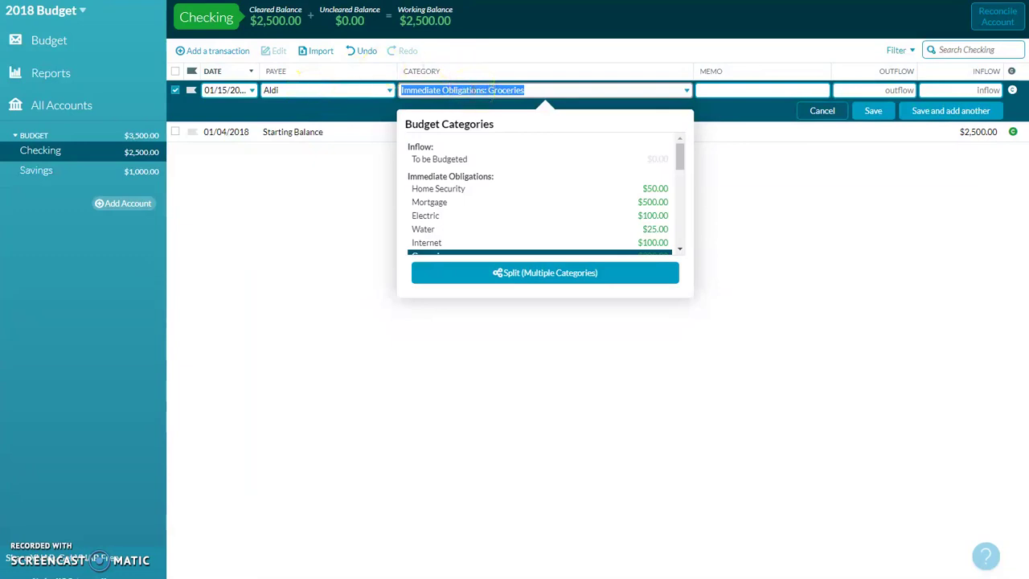
drag(681, 158, 682, 167)
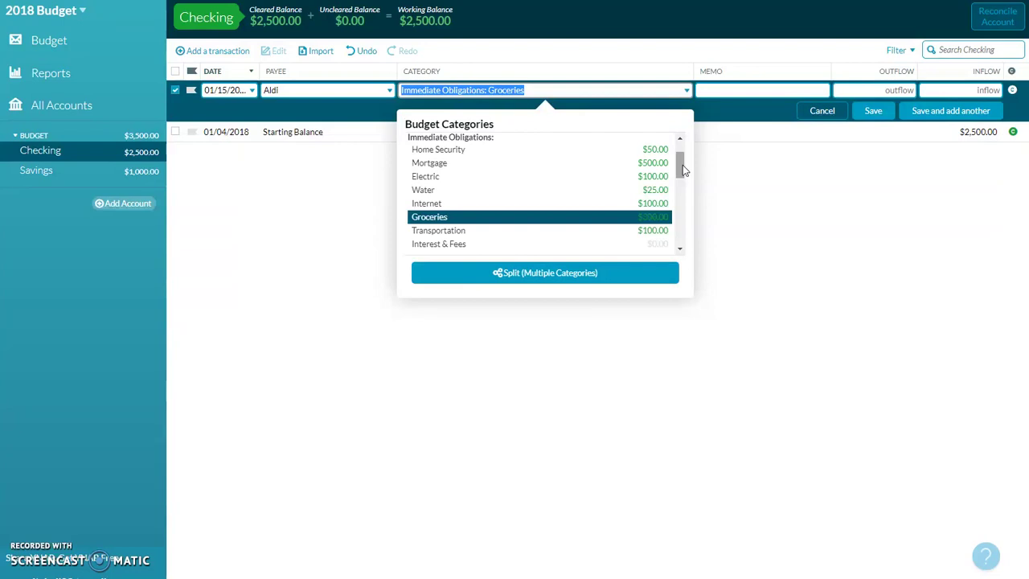
click(609, 85)
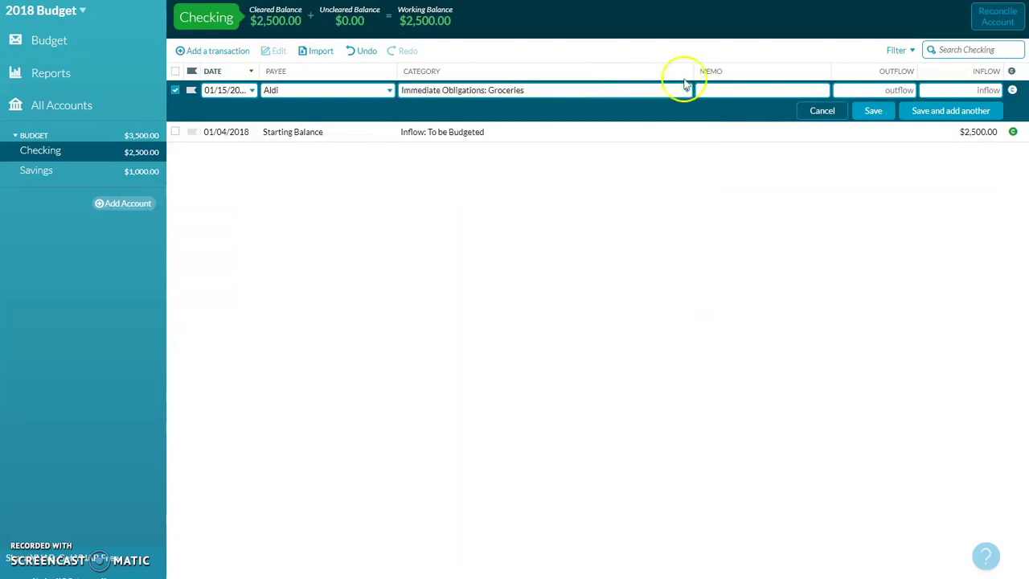
click(792, 90)
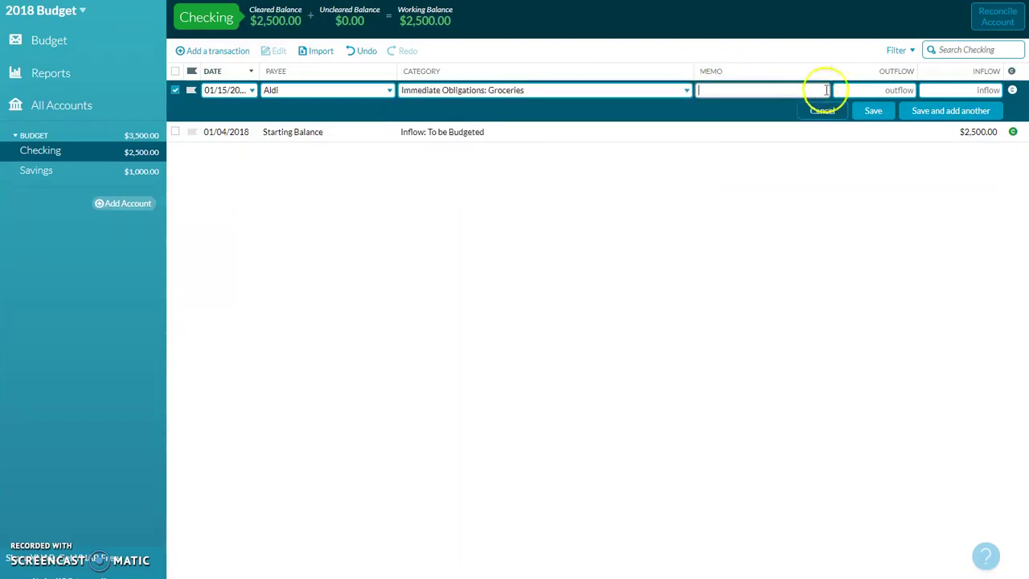
click(856, 92)
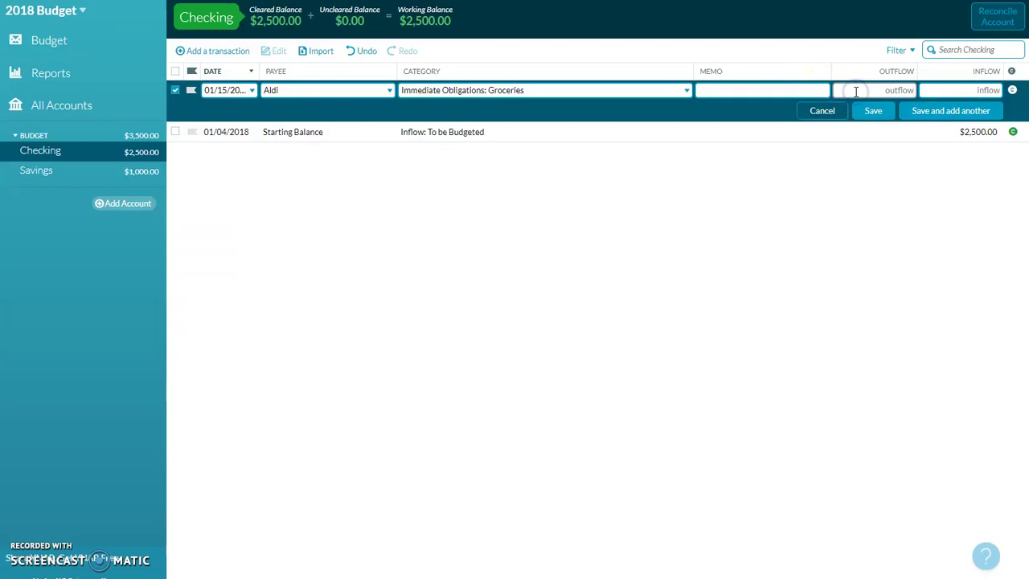
text(72.34)
click(873, 110)
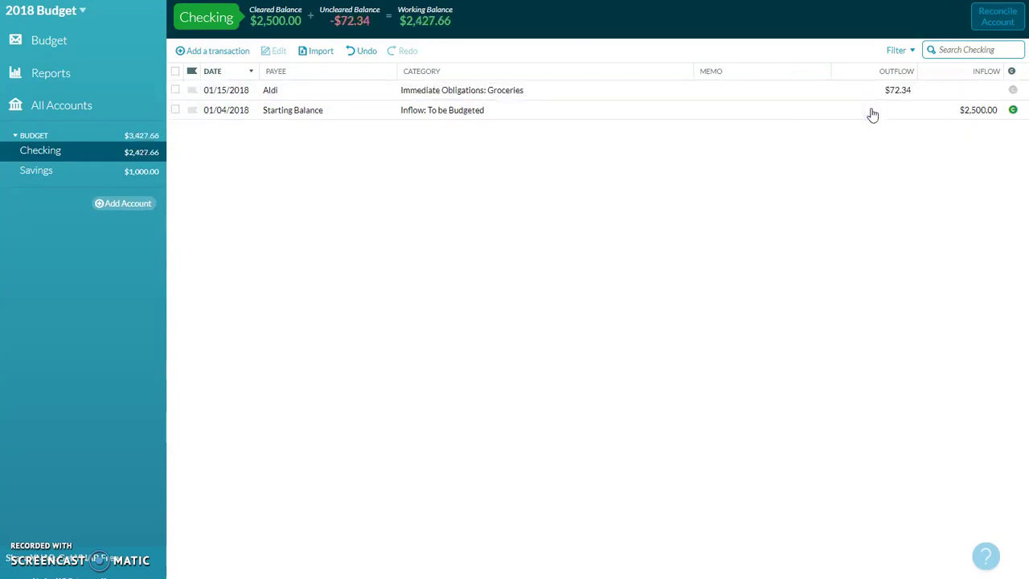
Check the Groceries row in the January budget and view the transactions behind its activity
click(124, 48)
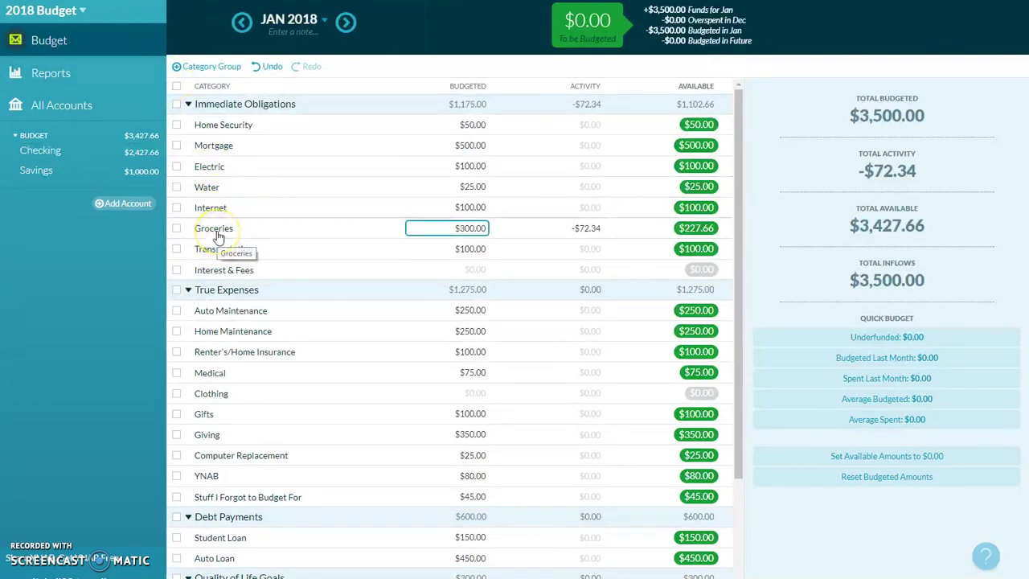
click(481, 229)
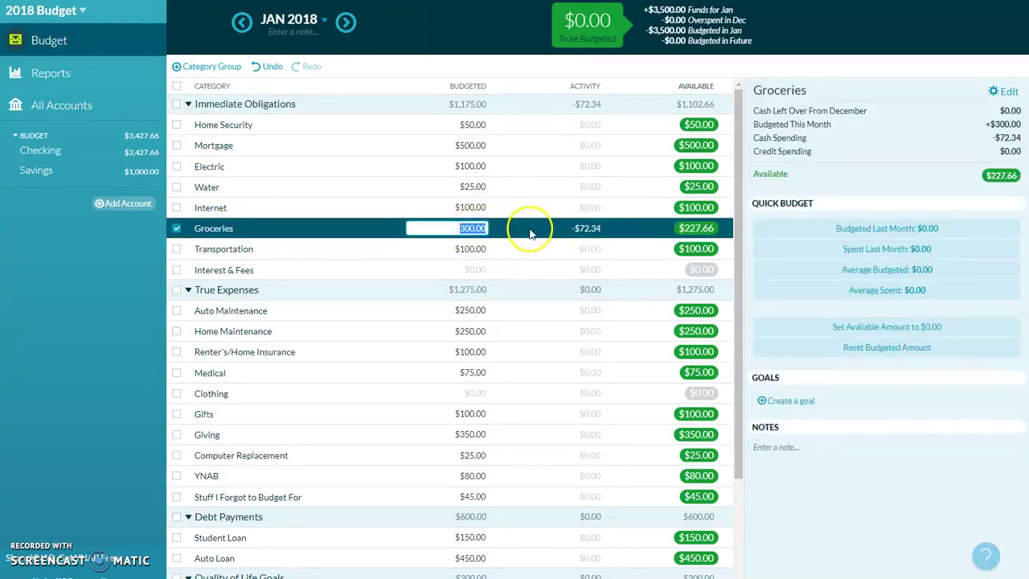
click(592, 233)
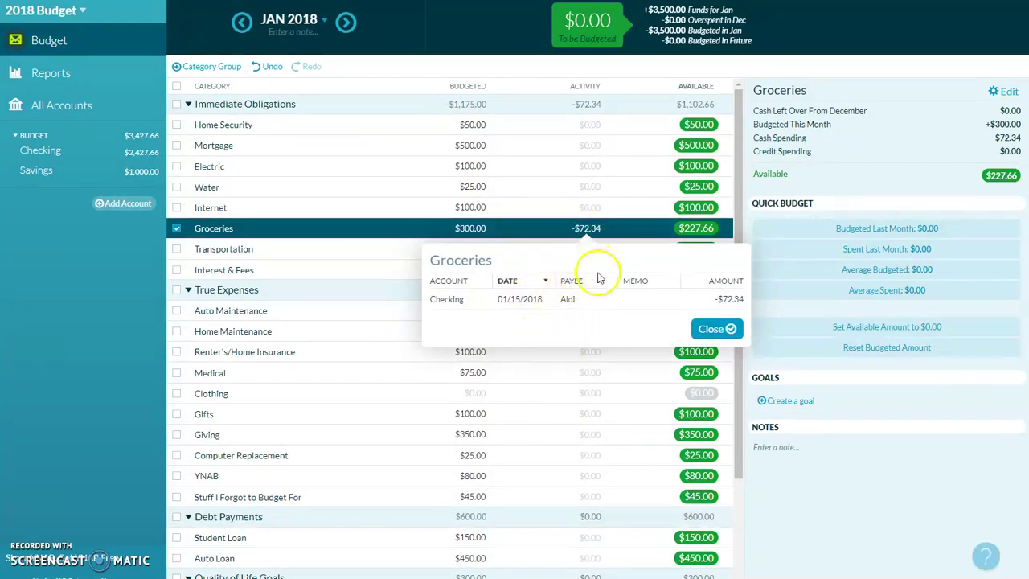
click(704, 331)
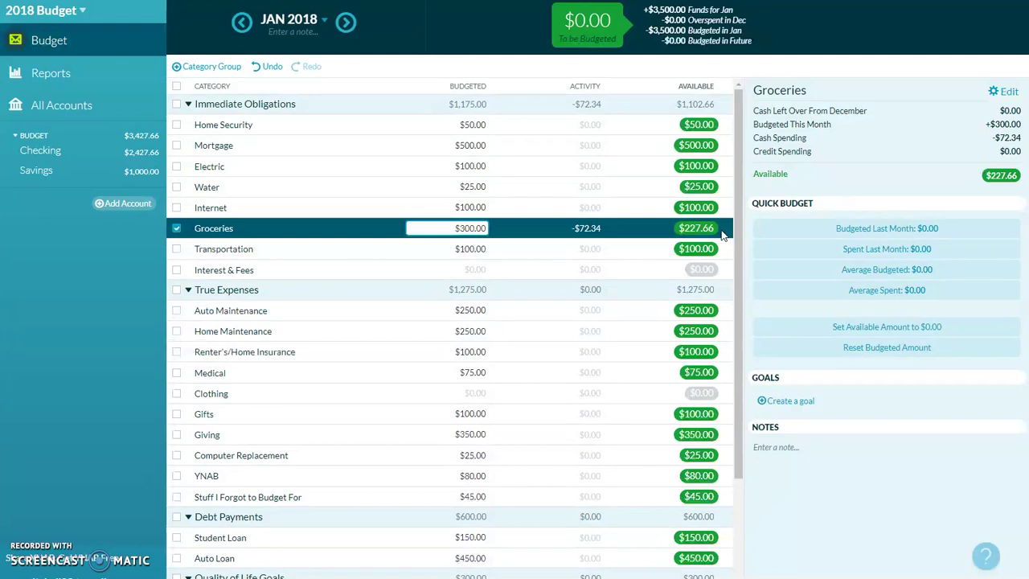
key(Return)
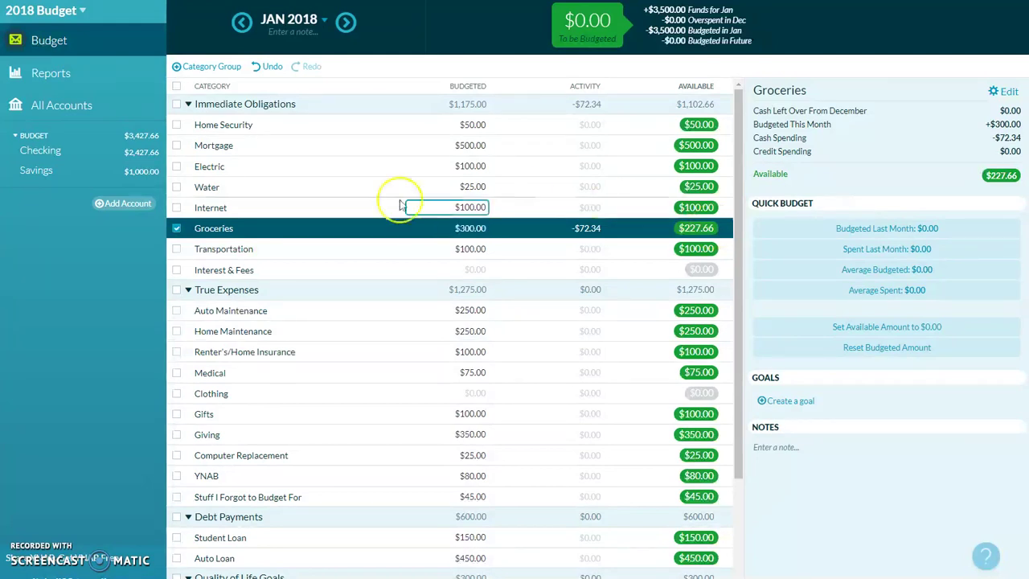
Record a Checking account transaction for payee xfinity in the Internet category with an outflow of $100.00
click(50, 152)
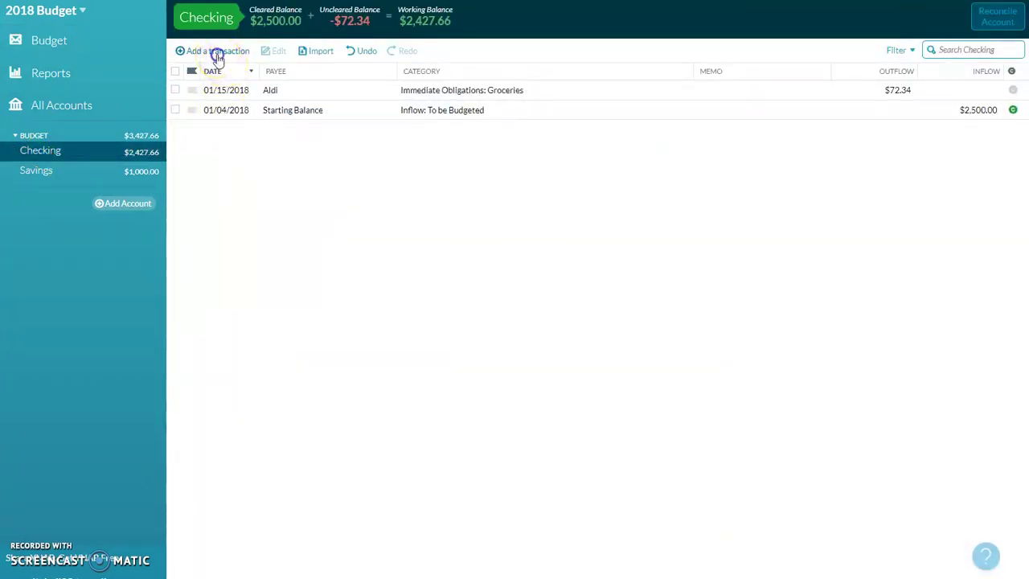
click(218, 51)
click(293, 90)
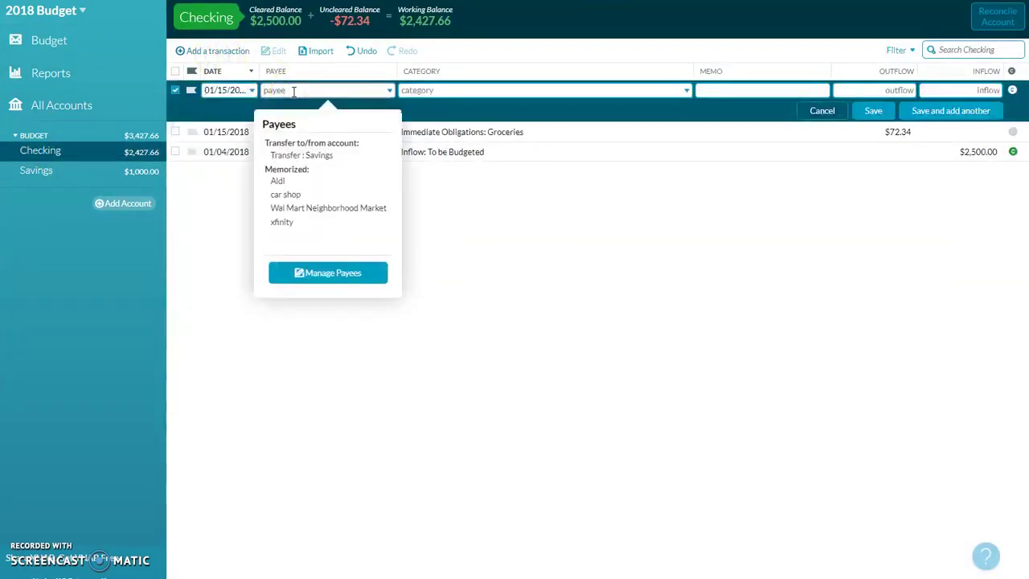
text(xf)
key(Tab)
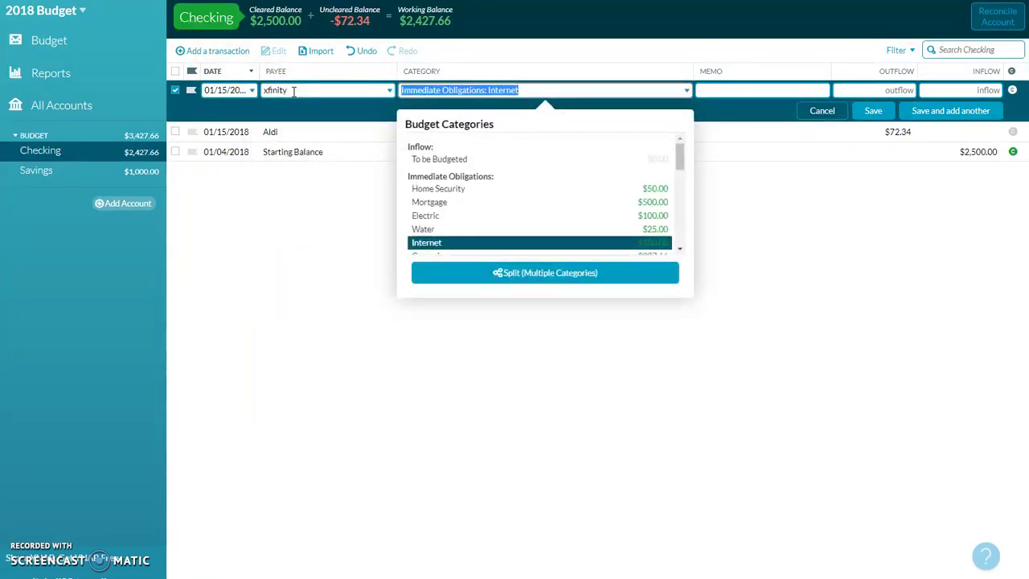
key(Tab)
key(Tab)
text(100.00)
key(Tab)
click(866, 117)
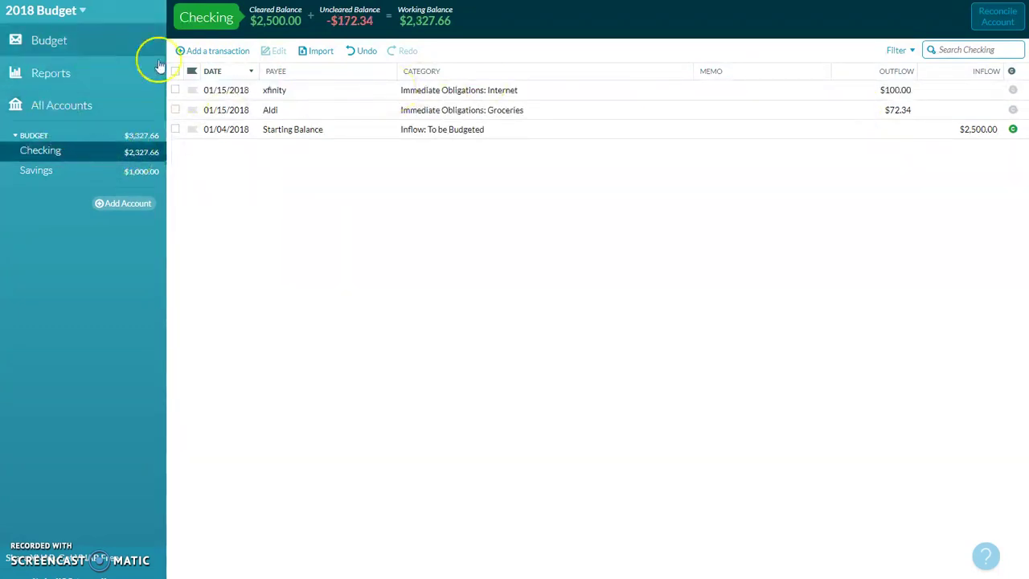
Add a Checking account transaction for payee water in the Water category with an outflow of $35
click(213, 51)
click(291, 89)
text(water)
key(Tab)
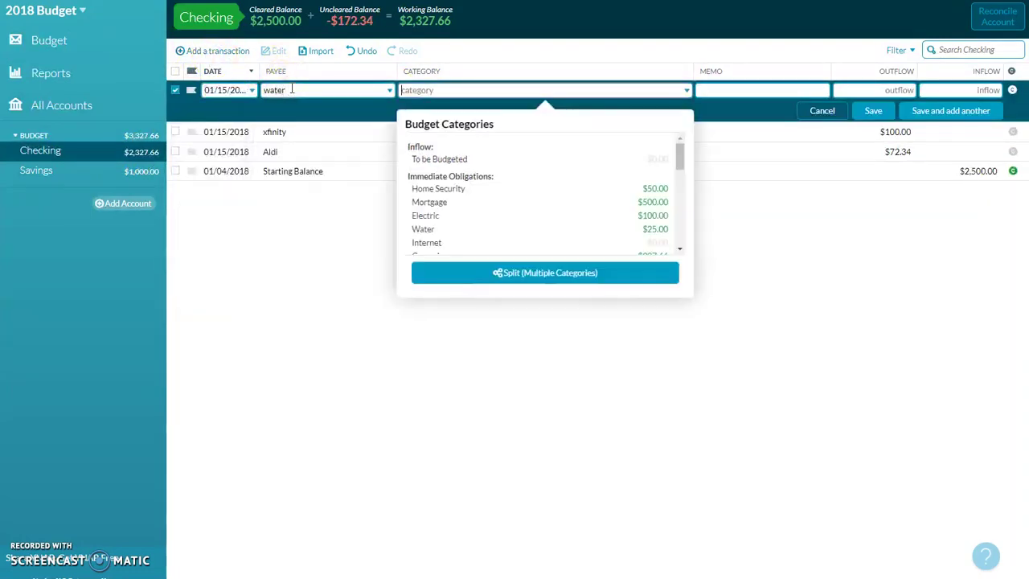
click(302, 90)
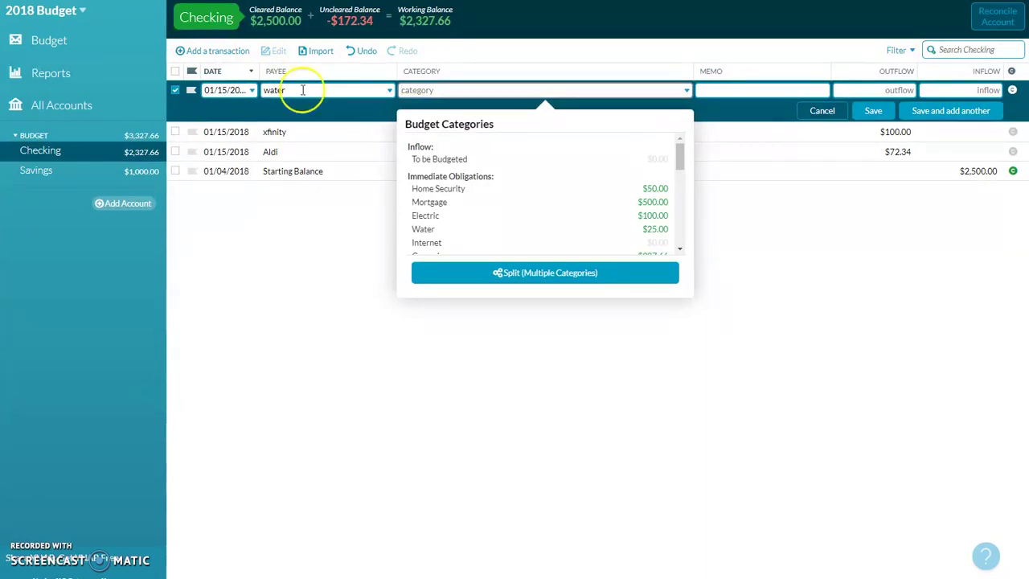
click(472, 230)
click(855, 91)
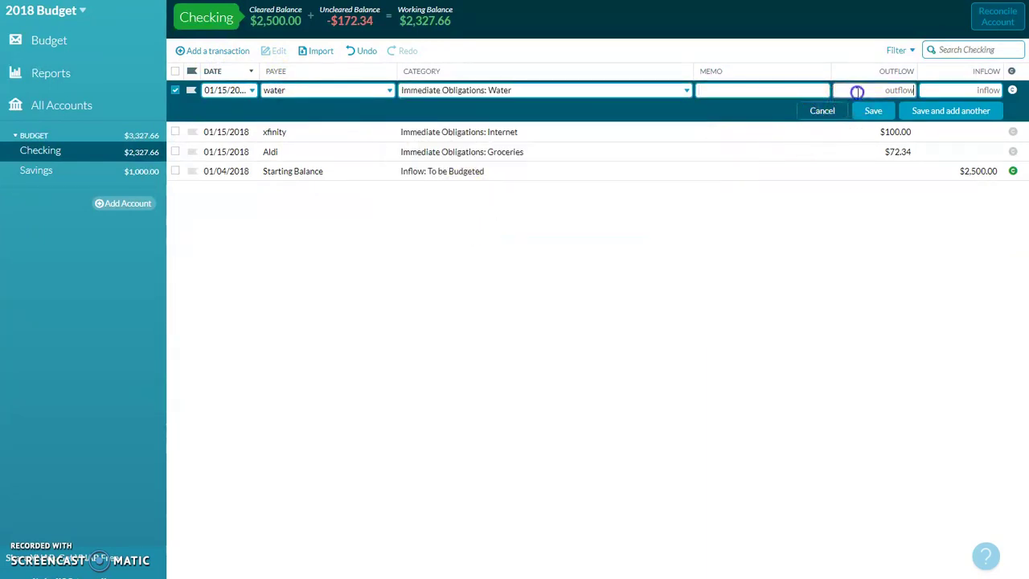
text(35)
click(873, 111)
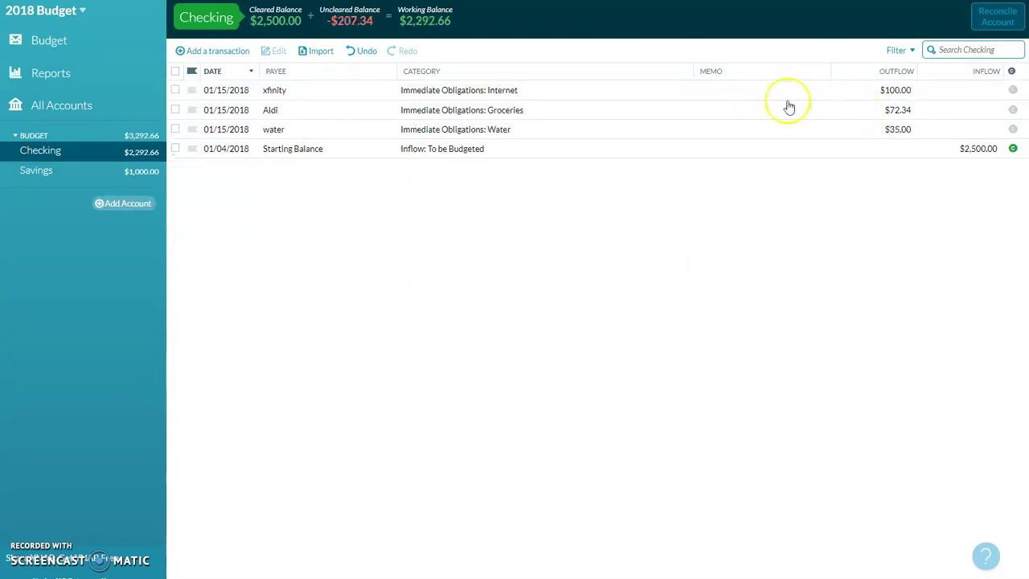
Examine the budgeted, activity and available amounts of the Internet and Water categories in the January budget
click(89, 39)
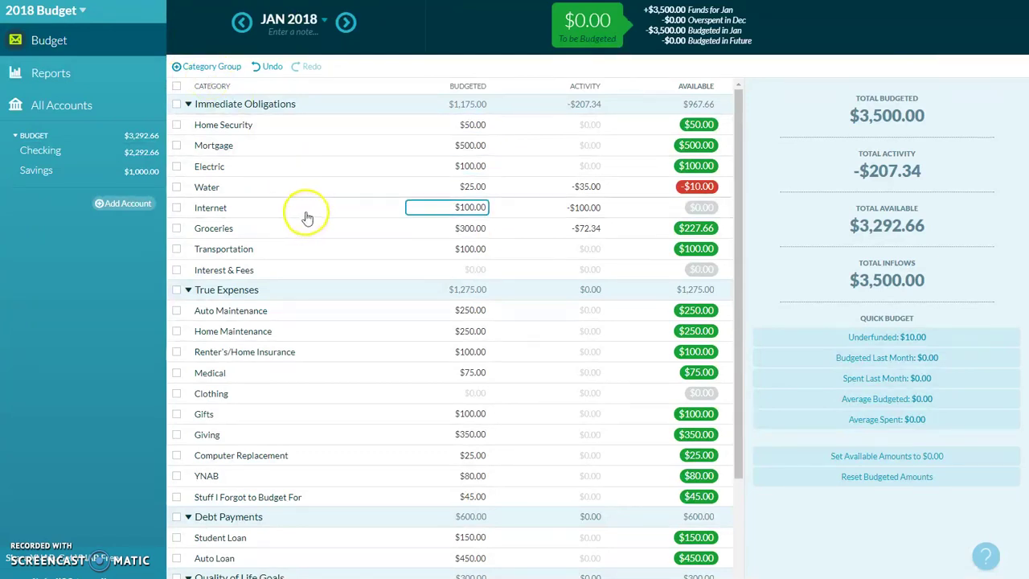
click(477, 206)
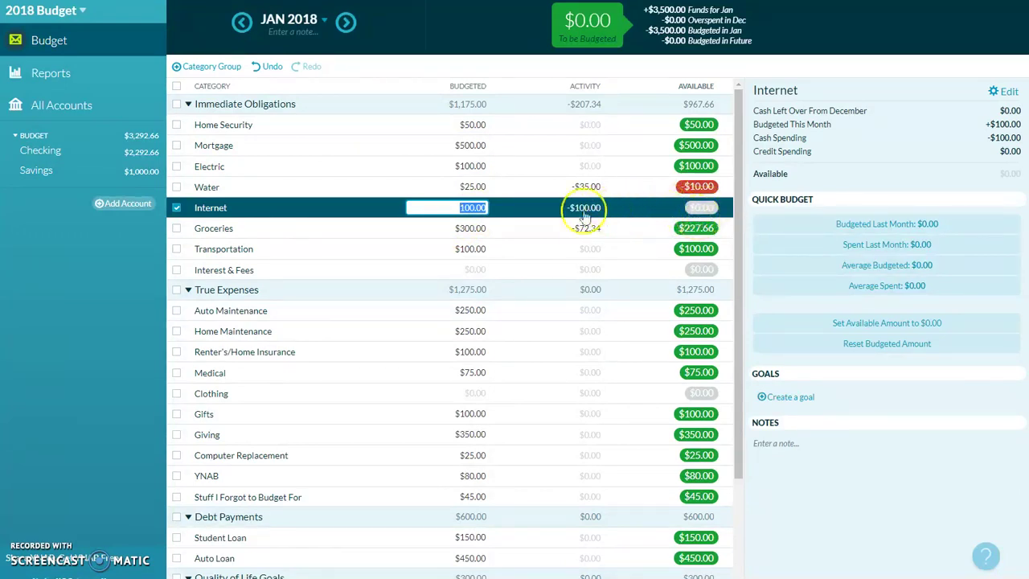
click(469, 187)
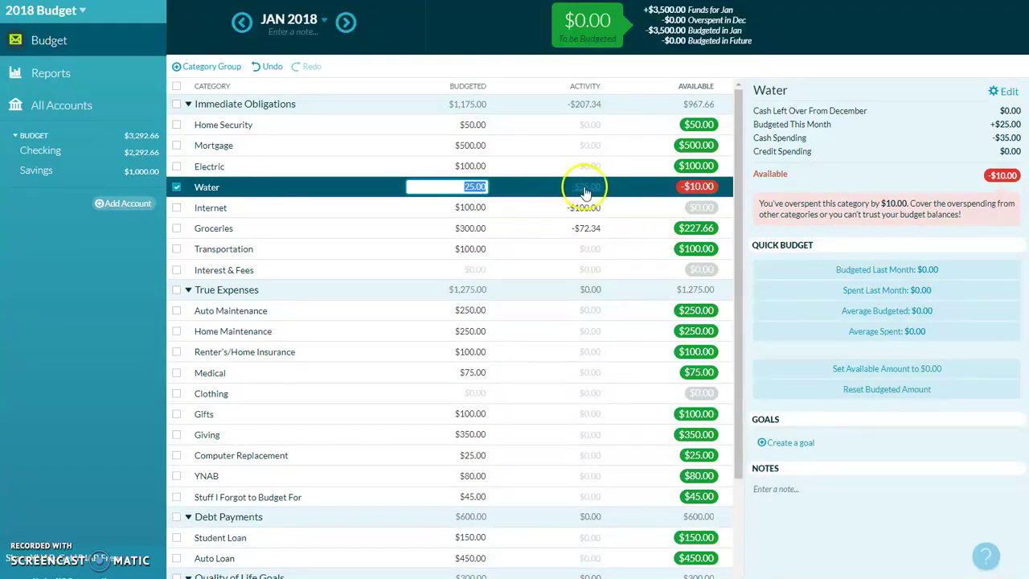
click(722, 189)
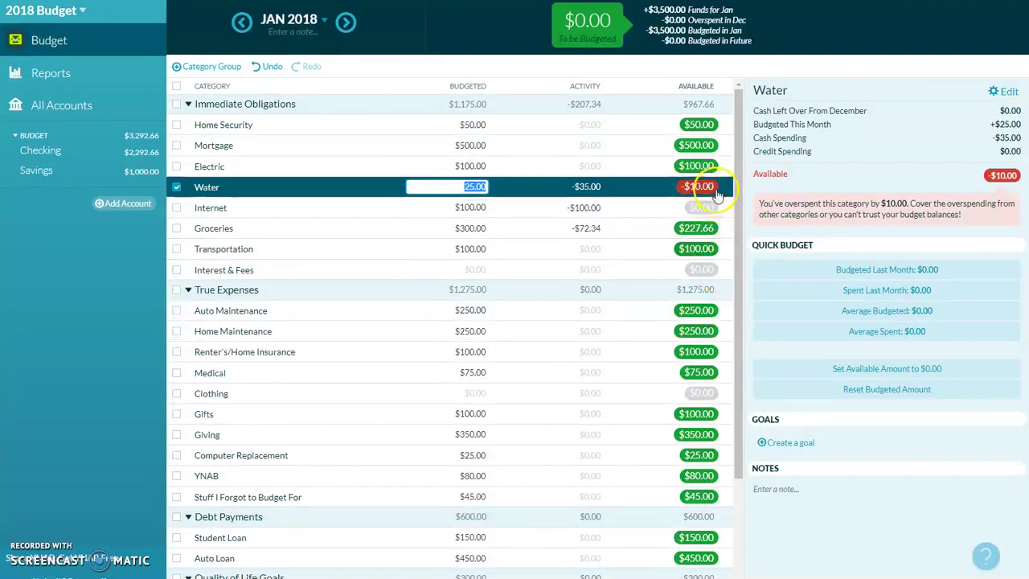
Cover the overspending in the Water category with money from Auto Maintenance and check both categories in the January budget
mouse_move(718, 196)
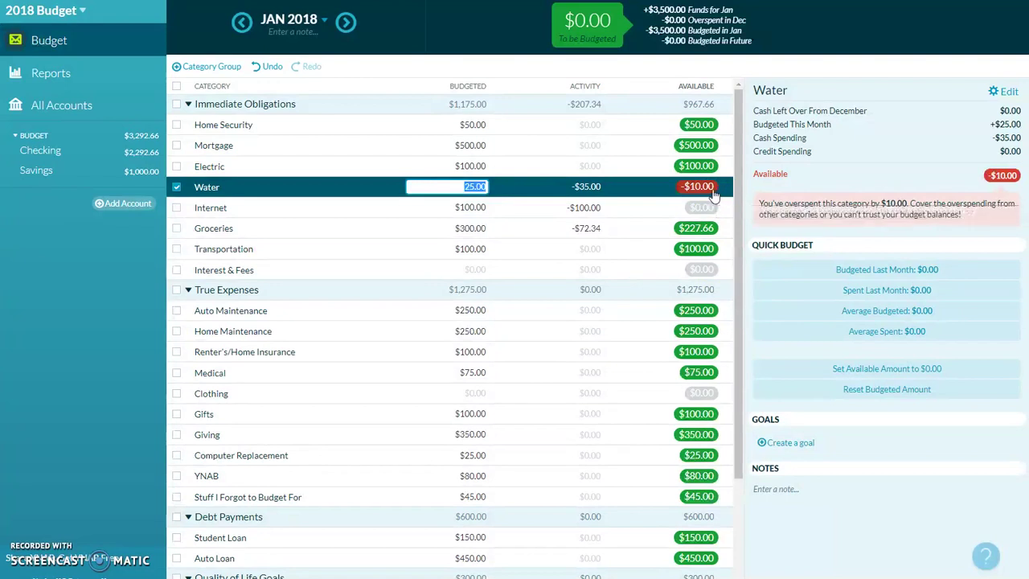
click(698, 186)
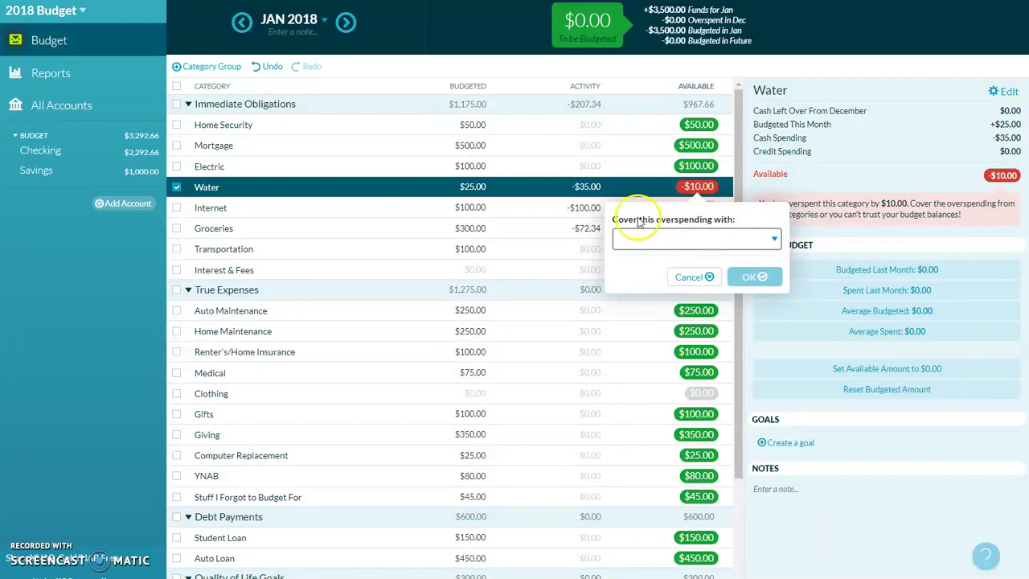
drag(613, 221, 691, 223)
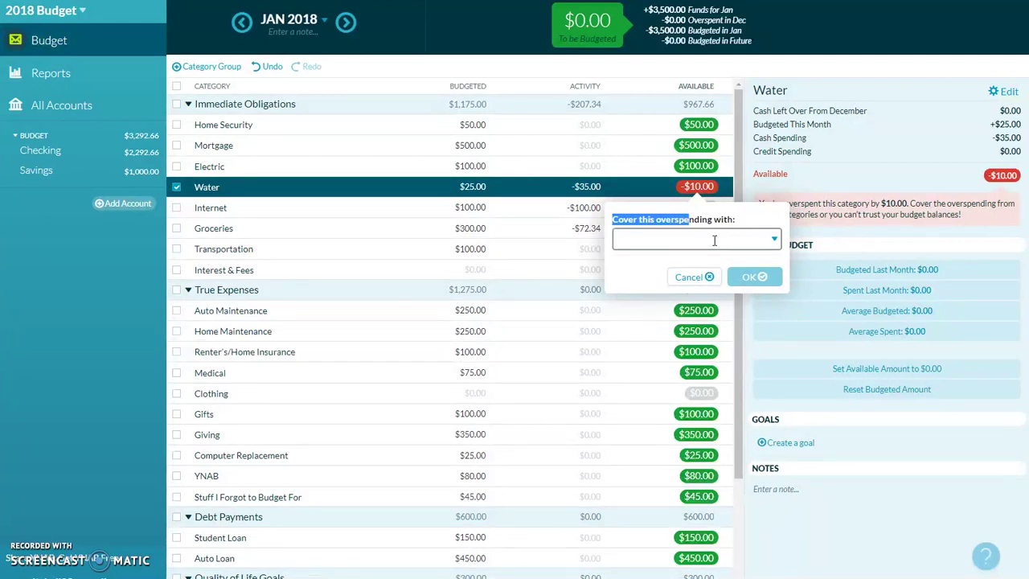
click(714, 240)
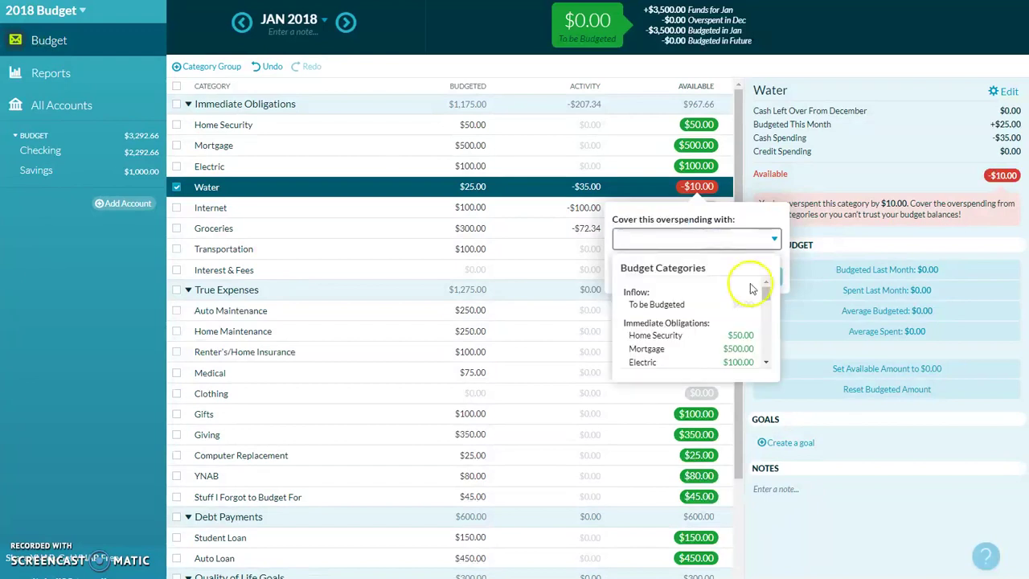
drag(766, 291, 768, 315)
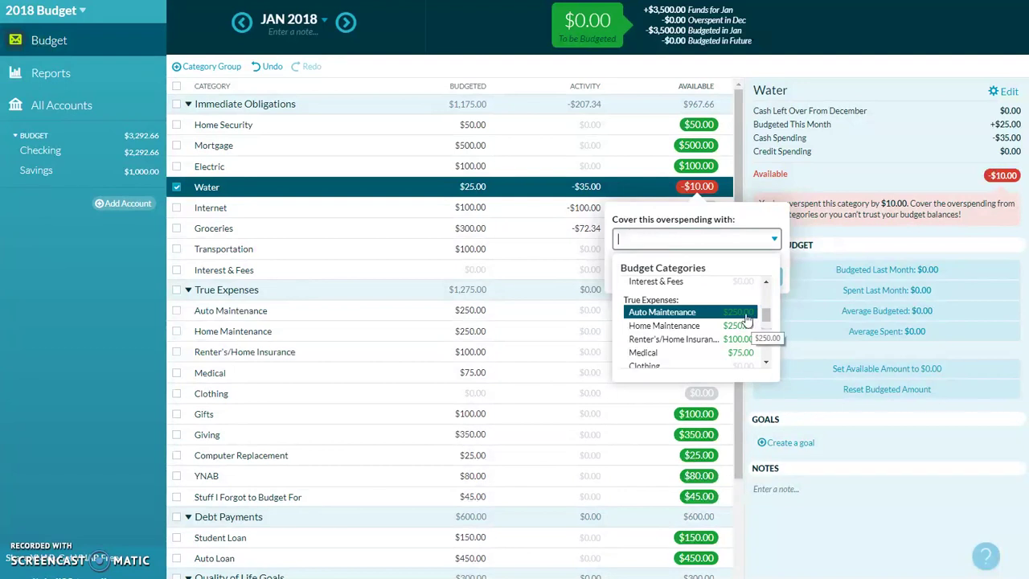
click(746, 317)
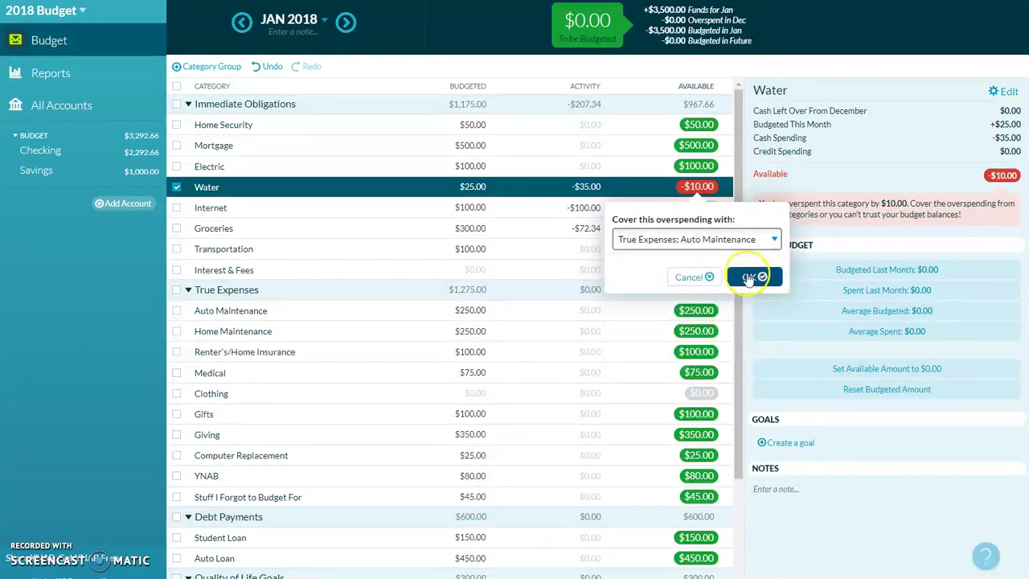
click(748, 277)
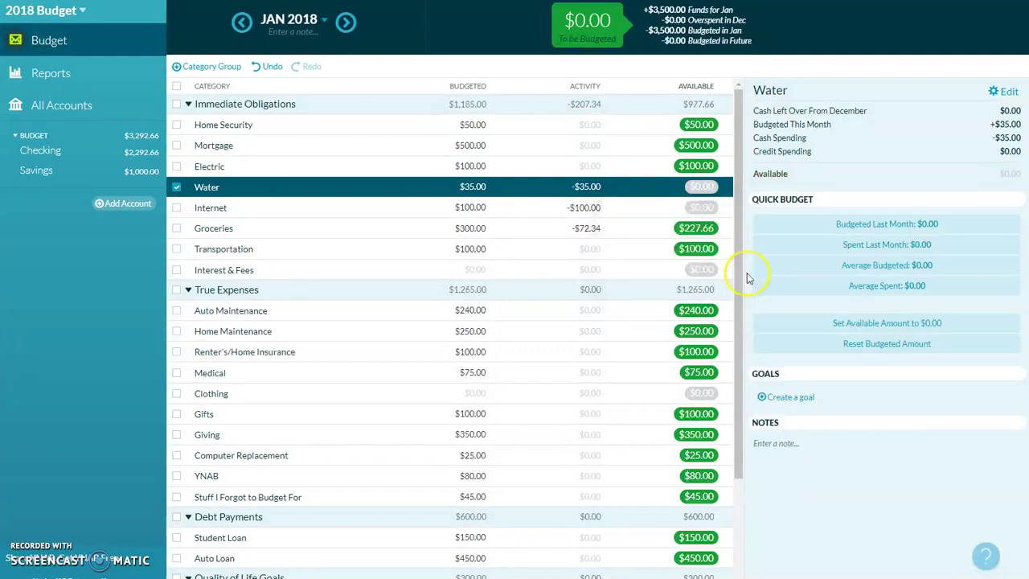
click(620, 314)
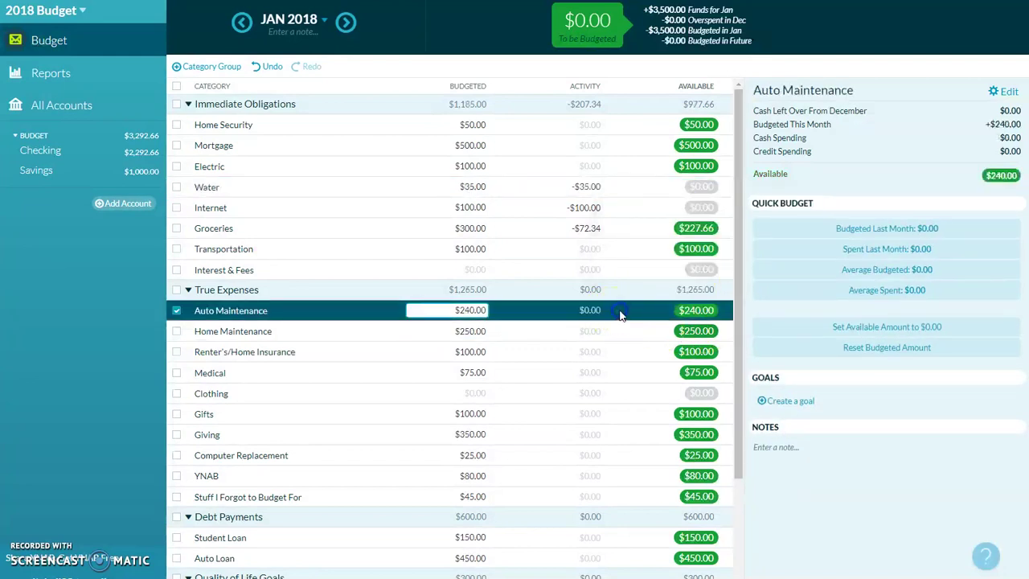
click(629, 191)
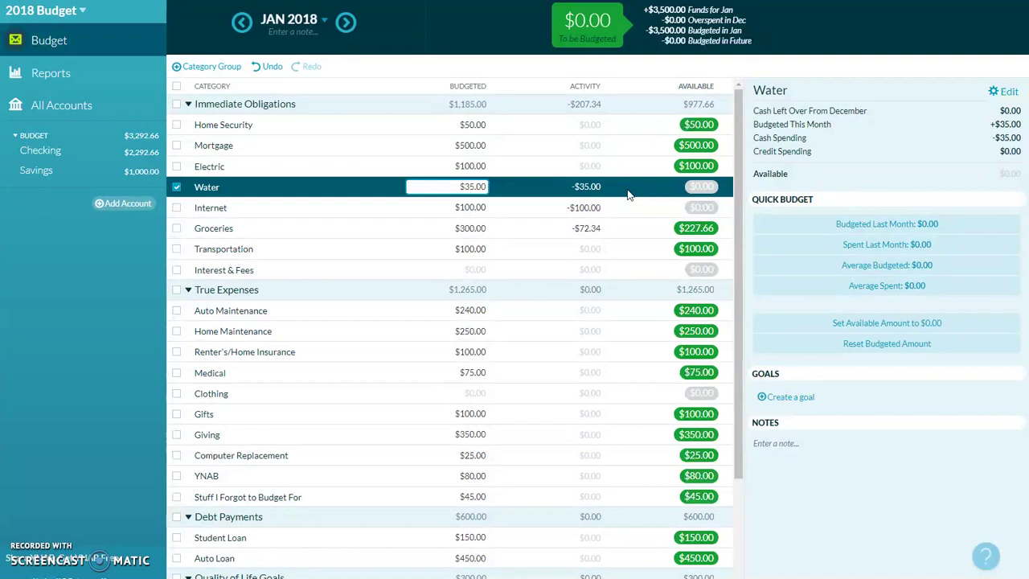
Record a Checking account transaction for payee car shop in Auto Maintenance with memo "new tires for truck" and an outflow of $123.98
click(91, 153)
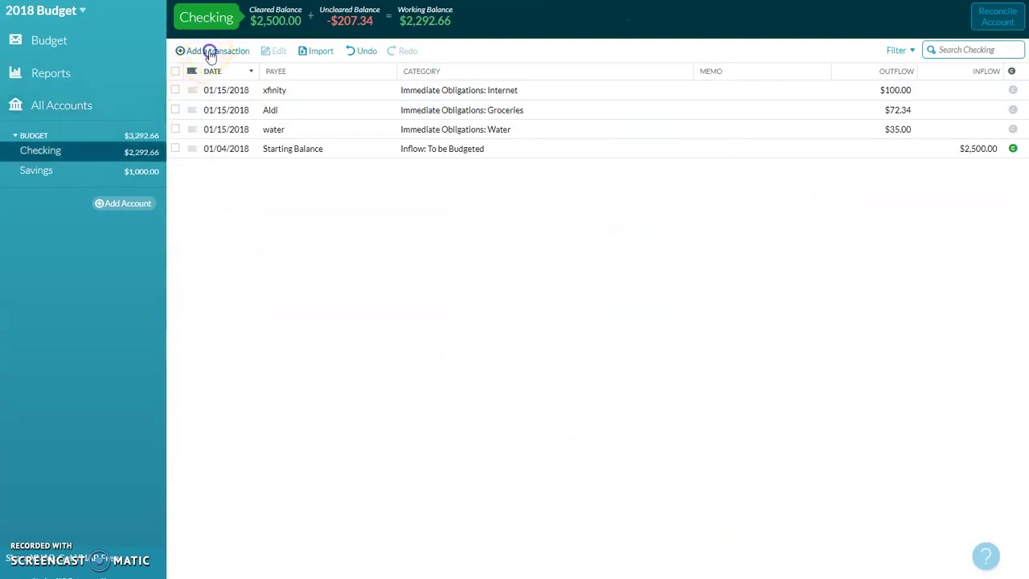
click(209, 51)
click(291, 91)
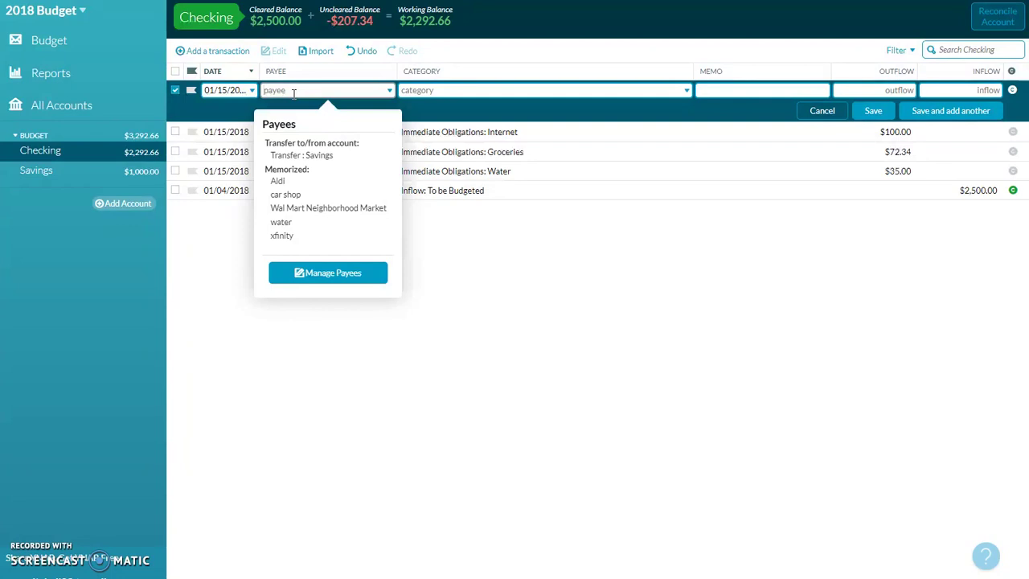
text(car shop)
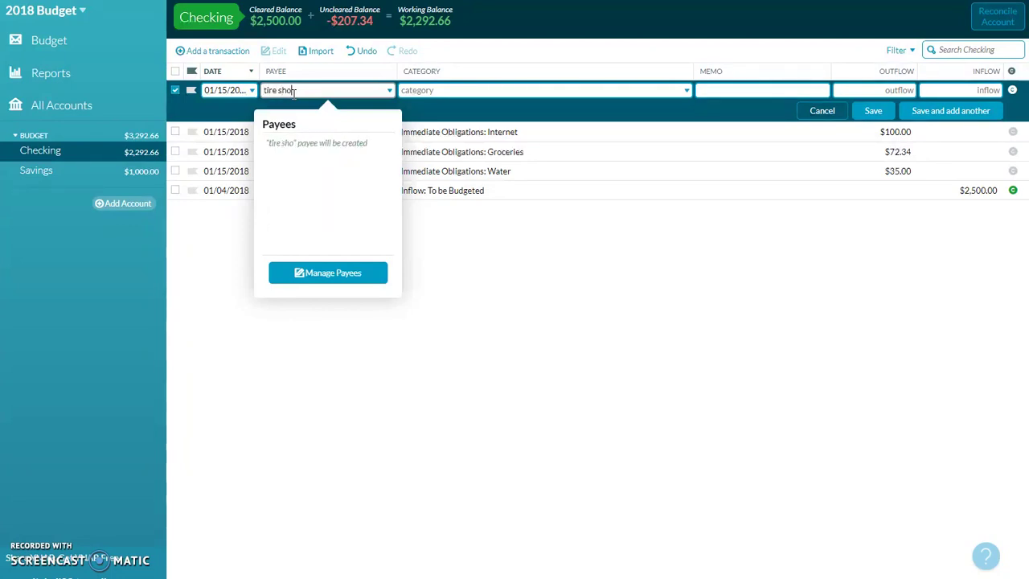
key(Tab)
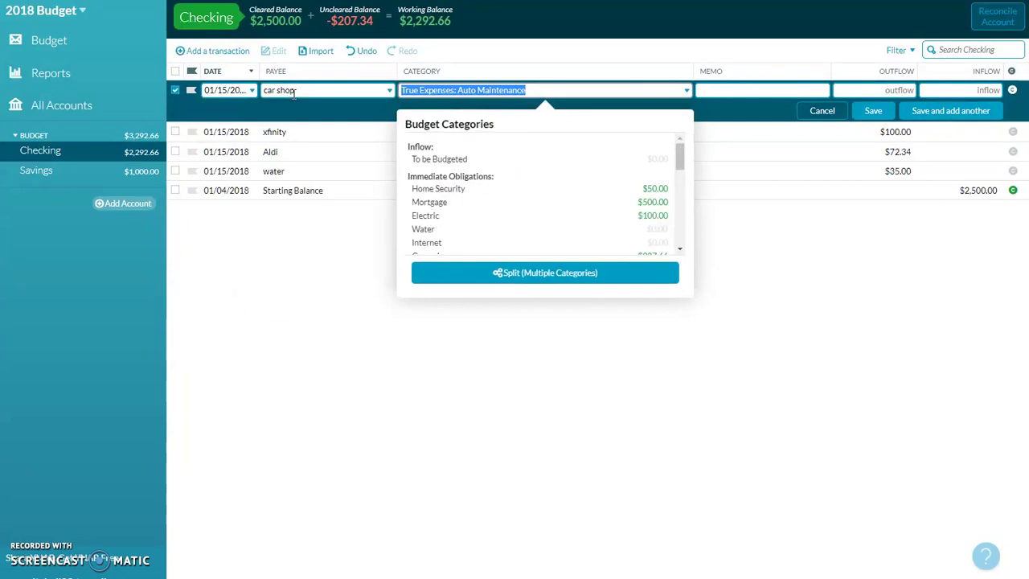
key(Tab)
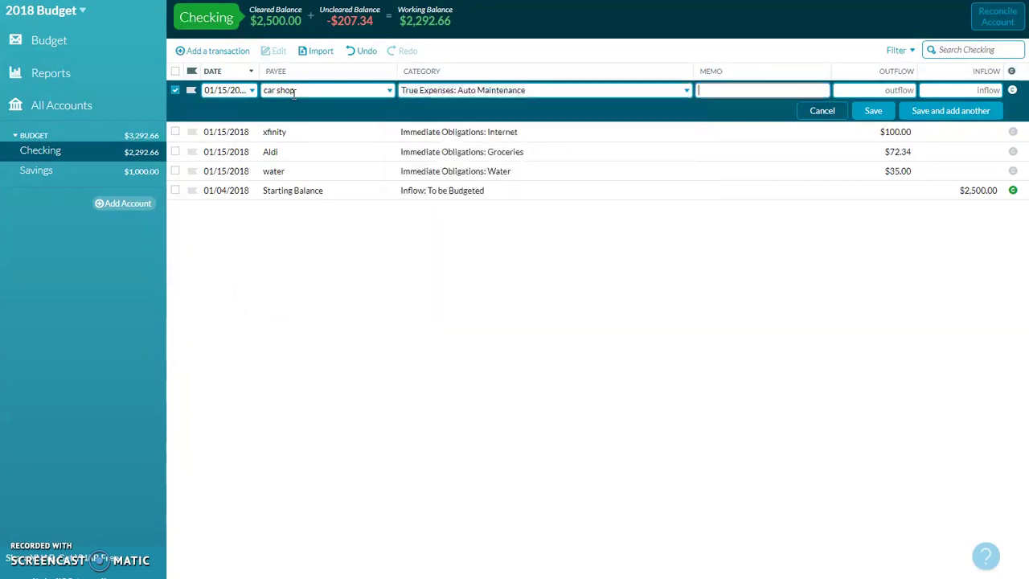
text(new tri)
text(e)
text(ires for truck)
key(Tab)
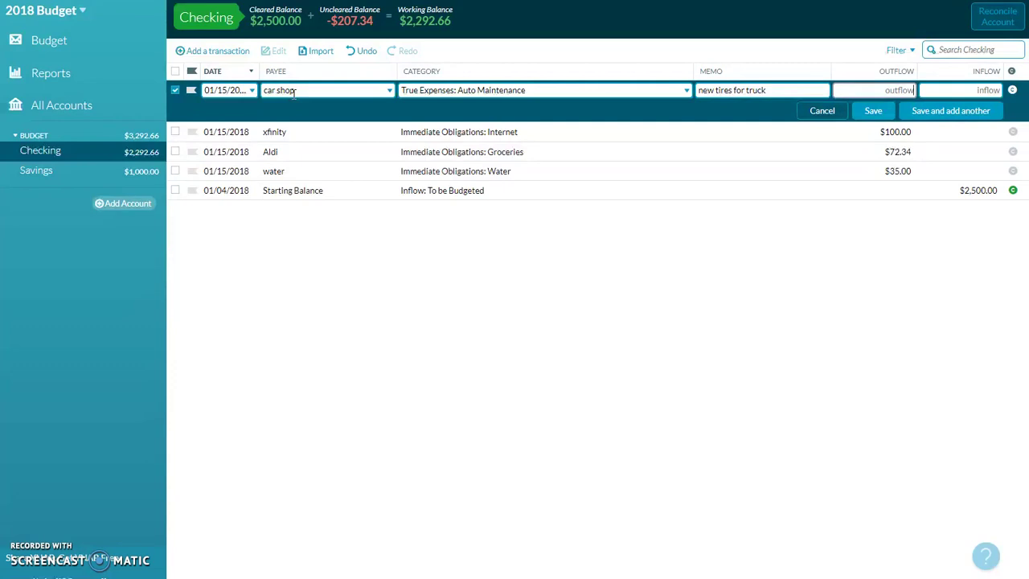
text(123.98)
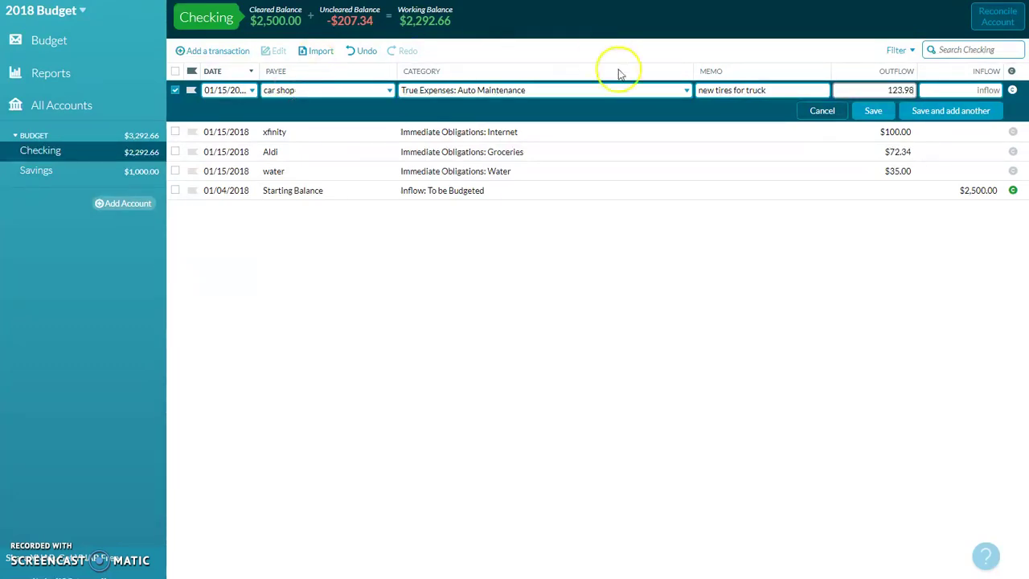
click(867, 110)
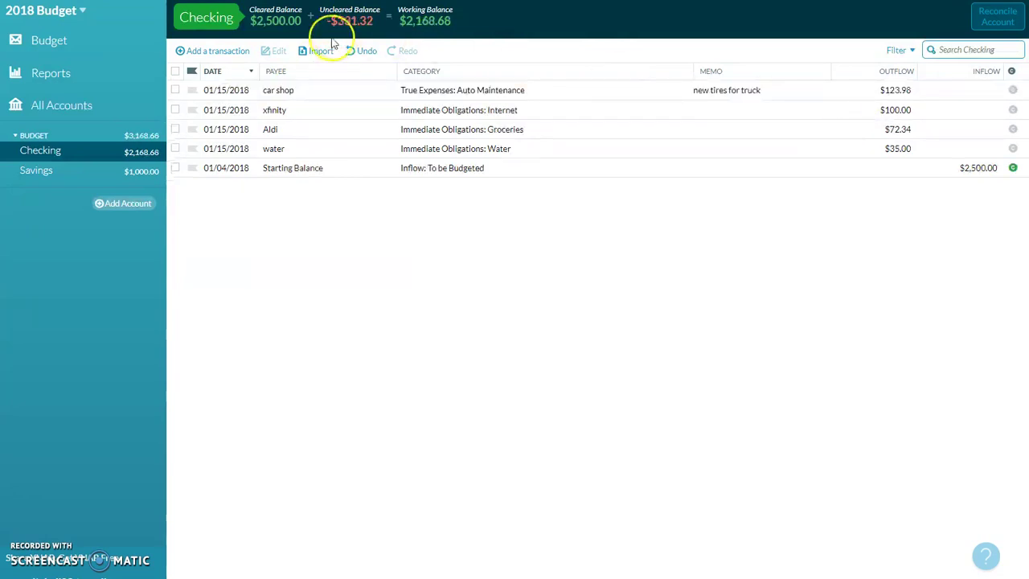
Record a Checking account transaction for payee xfinity in the Home Security category with an outflow of $50.00
click(241, 51)
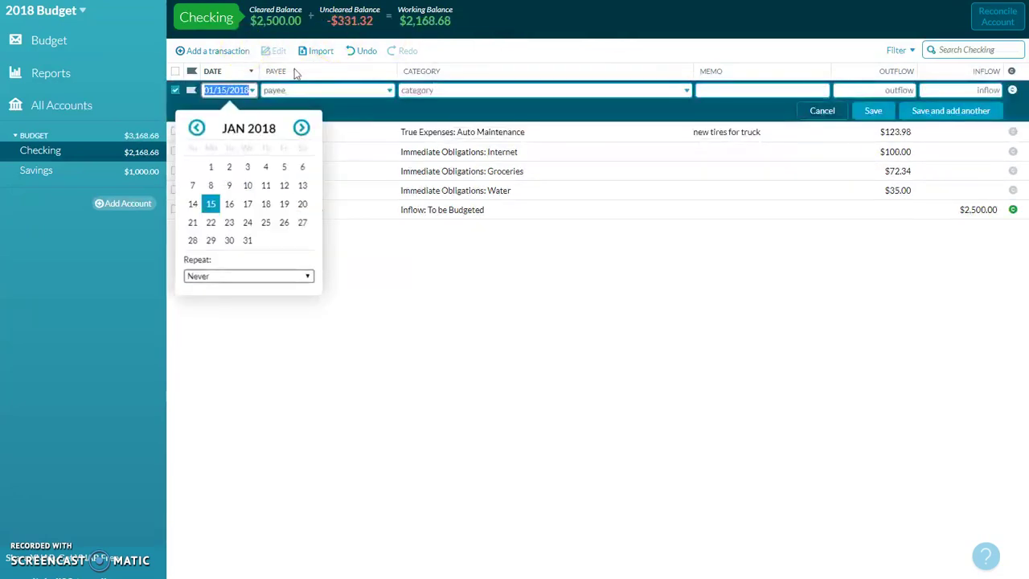
click(347, 93)
click(410, 90)
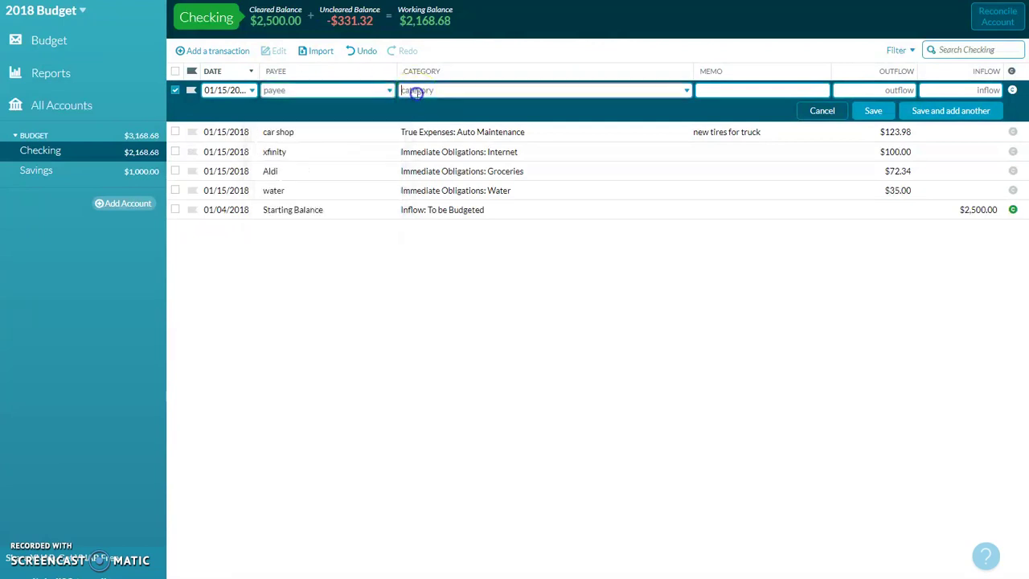
click(633, 189)
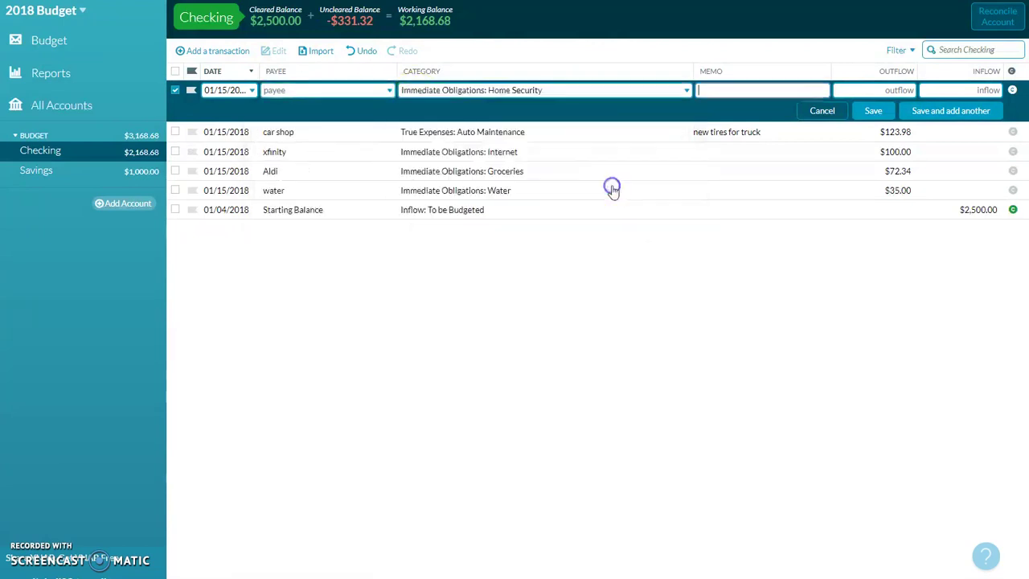
click(323, 91)
text(xfinity)
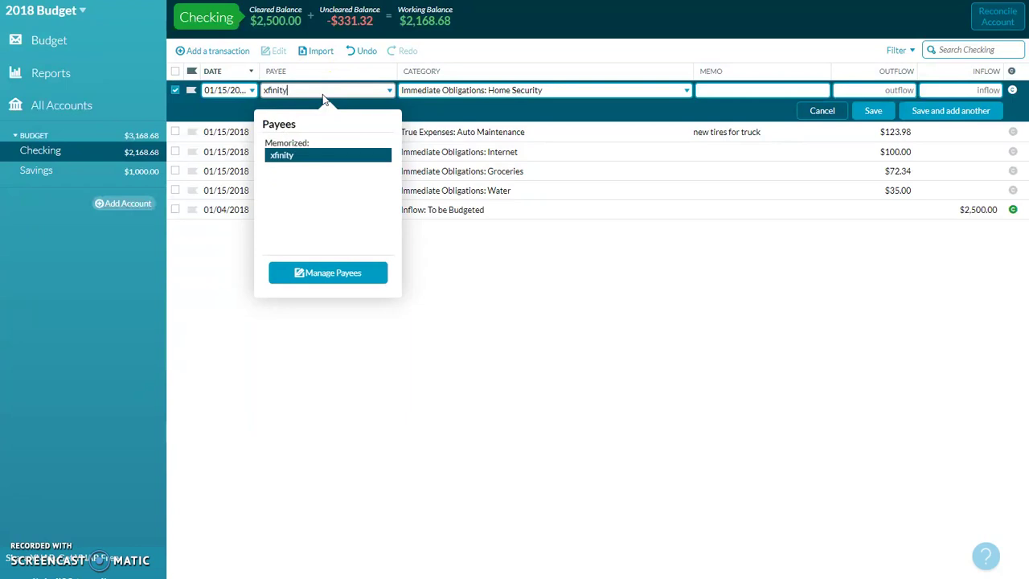
key(Tab)
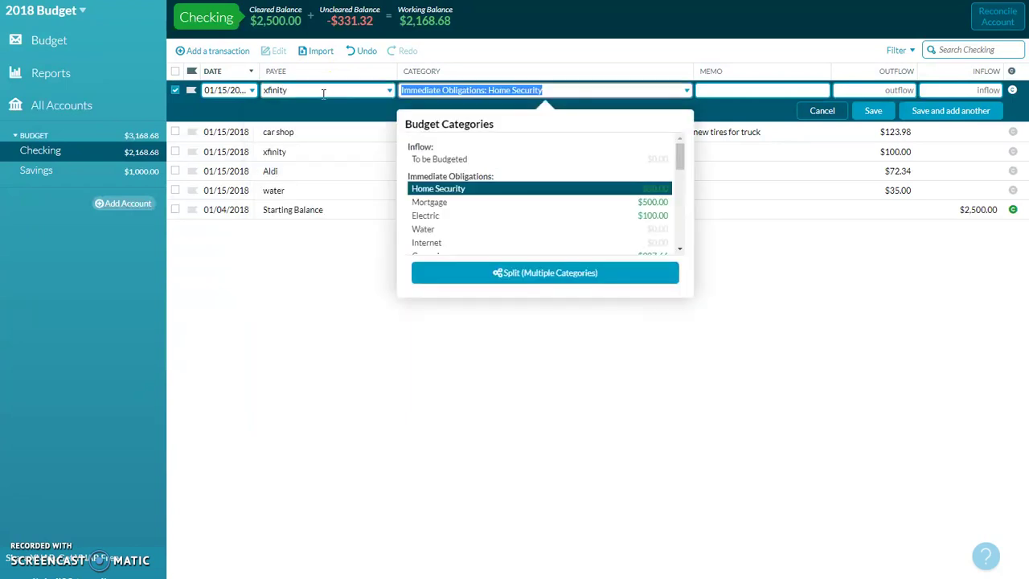
key(Tab)
key(Tab)
text(50.0)
click(870, 113)
Record a Checking account transaction for payee Wal Mart Neighborhood Market in the Groceries category with an outflow of $125.43
click(217, 50)
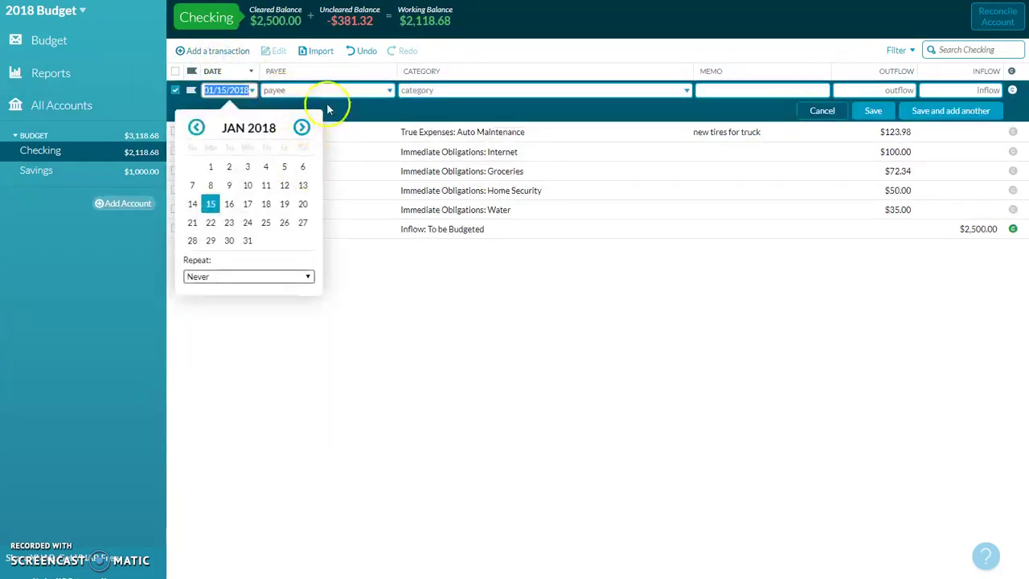
click(325, 92)
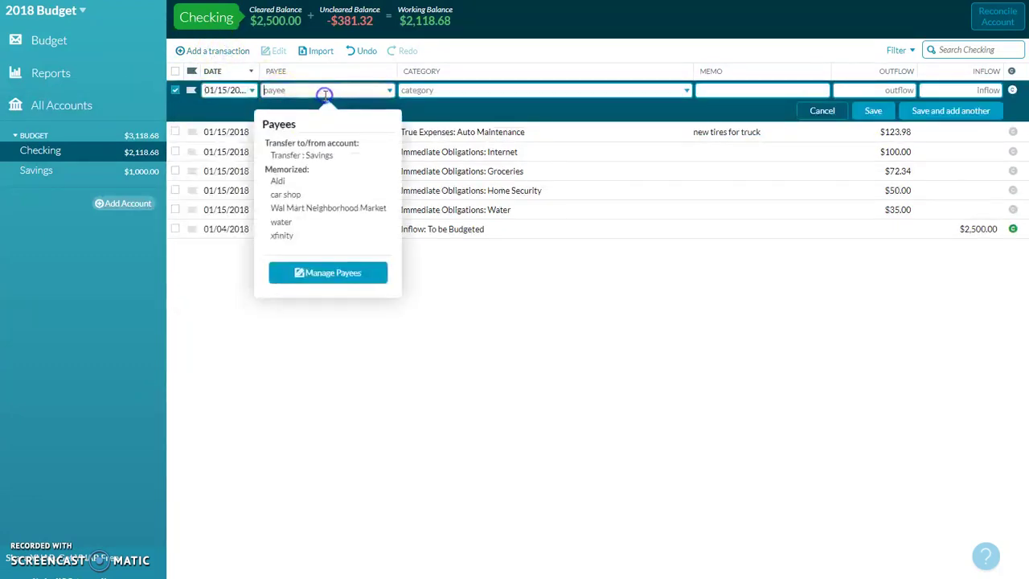
click(338, 208)
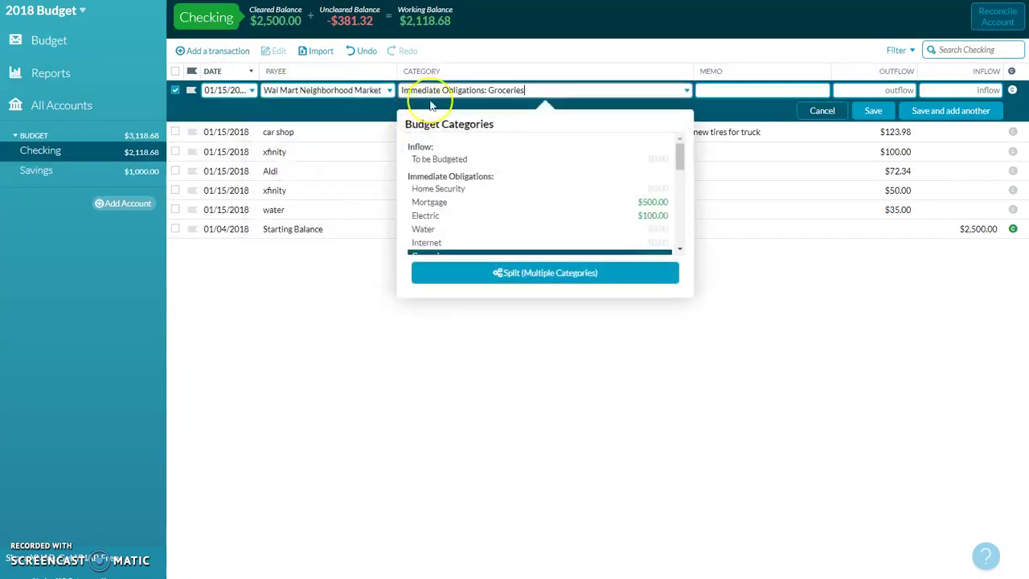
click(873, 90)
text(125.43)
click(899, 107)
click(874, 110)
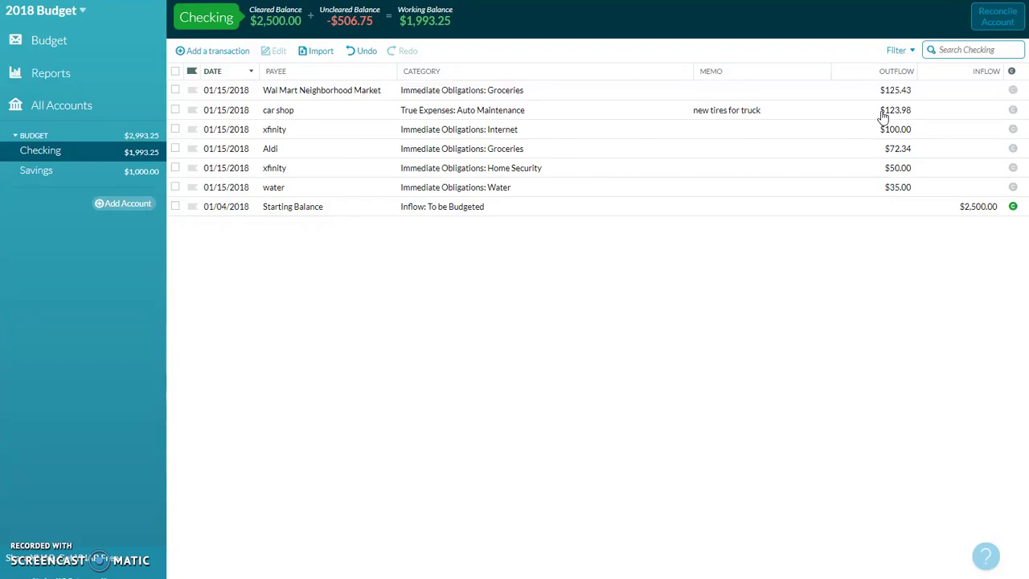
Examine the January budget rows from Home Security through Groceries for their budgeted, activity and available amounts
click(51, 41)
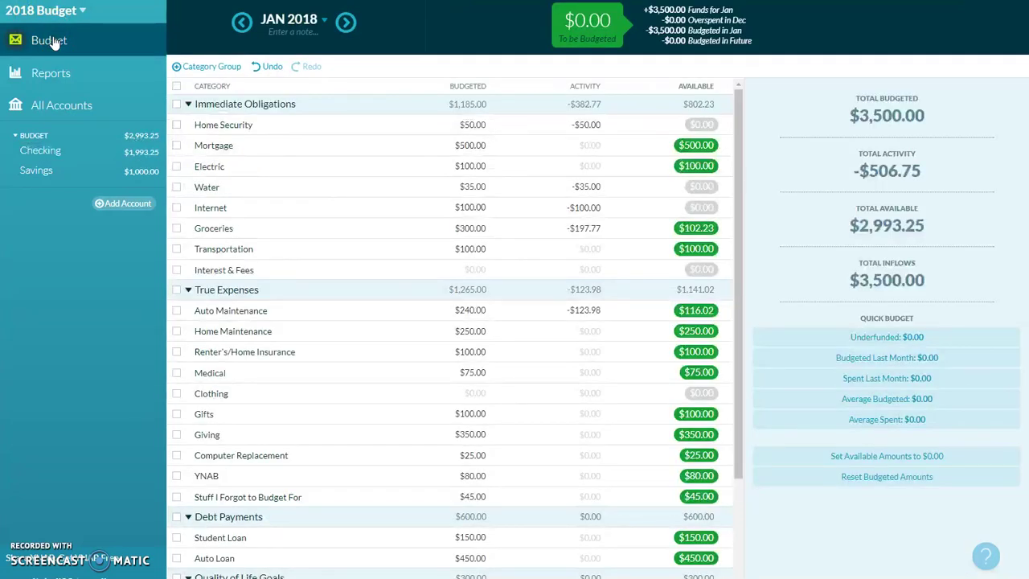
click(450, 126)
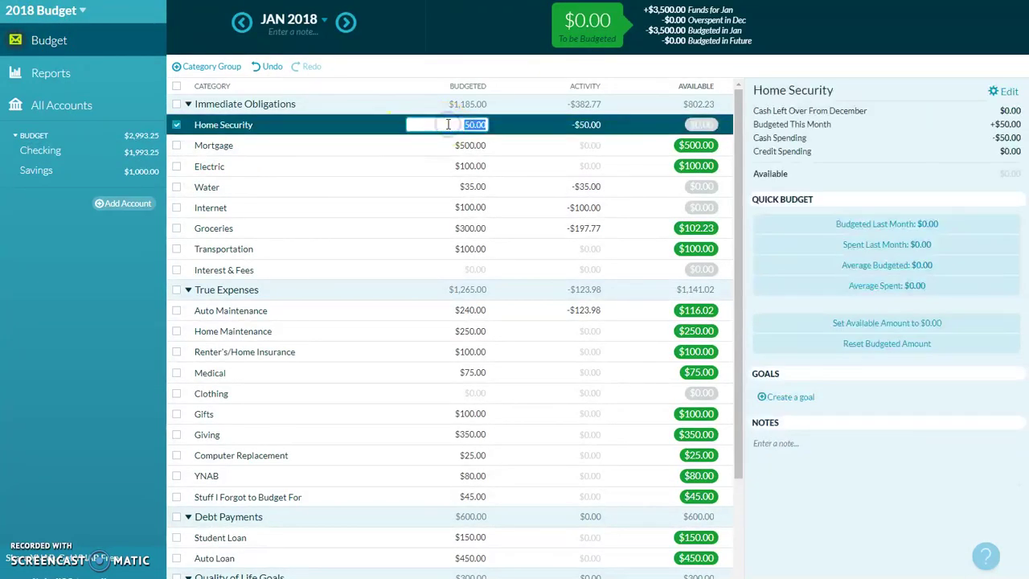
click(455, 146)
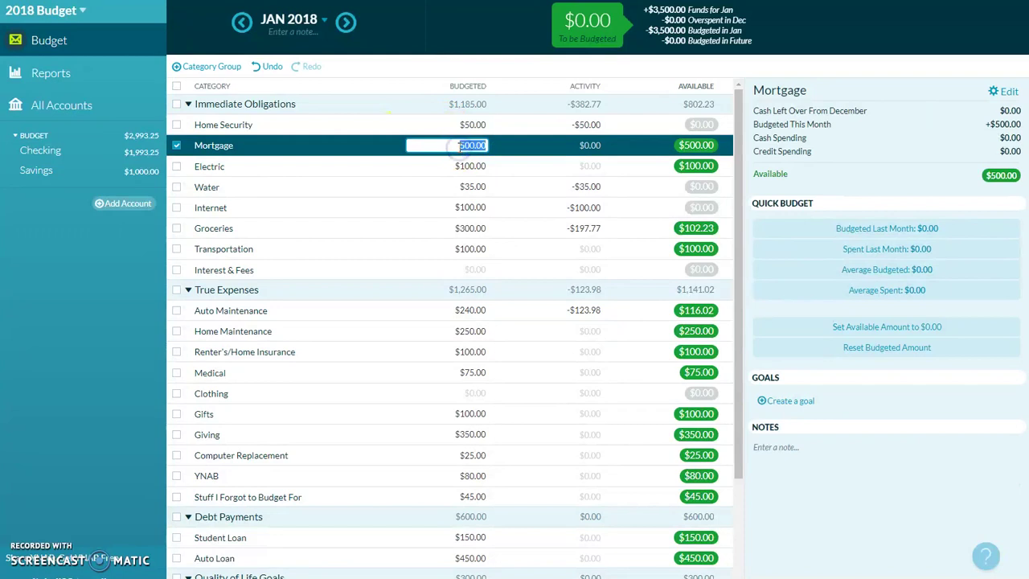
click(459, 167)
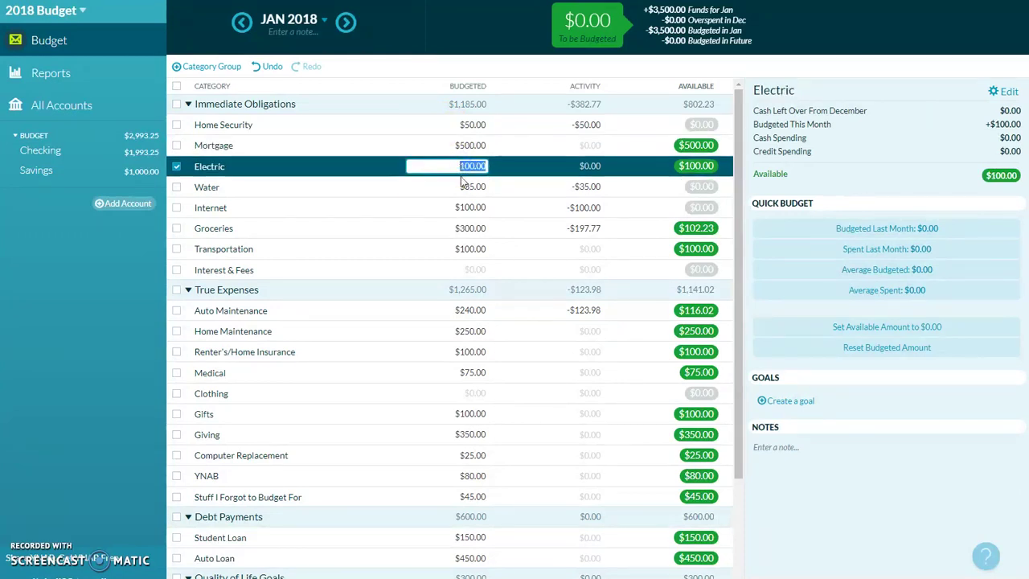
click(463, 186)
click(468, 208)
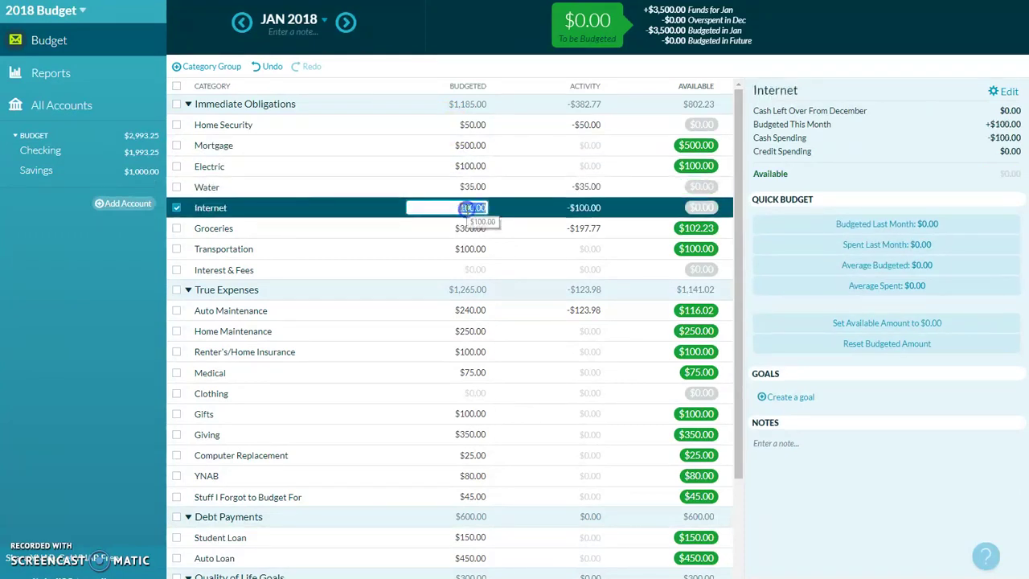
click(470, 228)
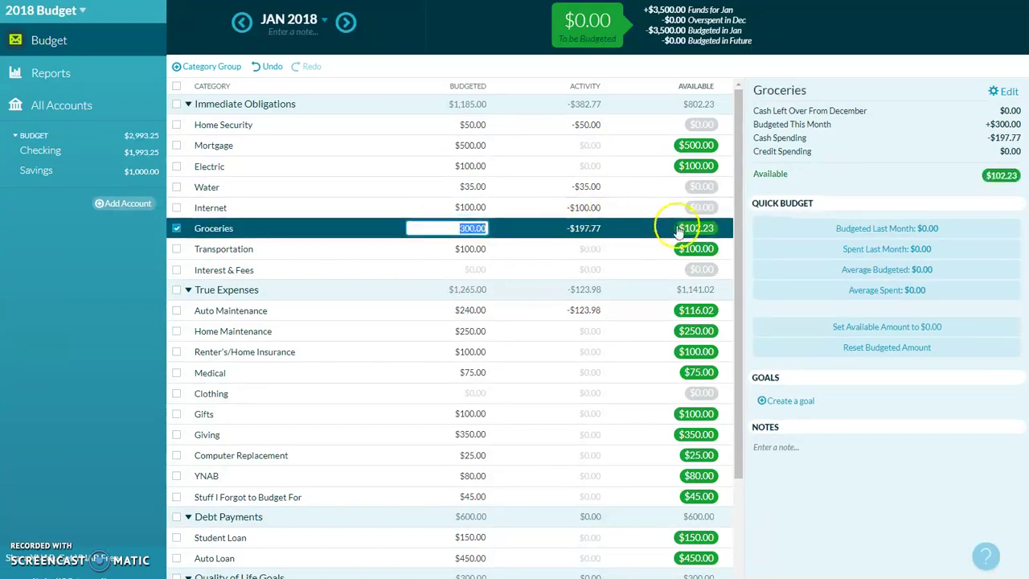
View the transactions behind the Groceries activity and check the Transportation and Auto Maintenance rows
click(593, 227)
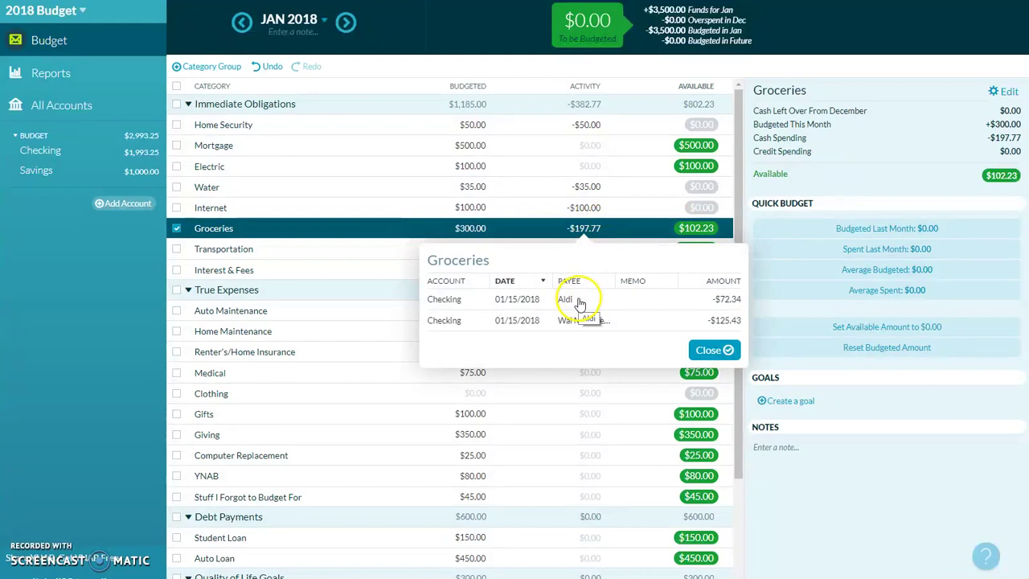
click(704, 351)
click(551, 250)
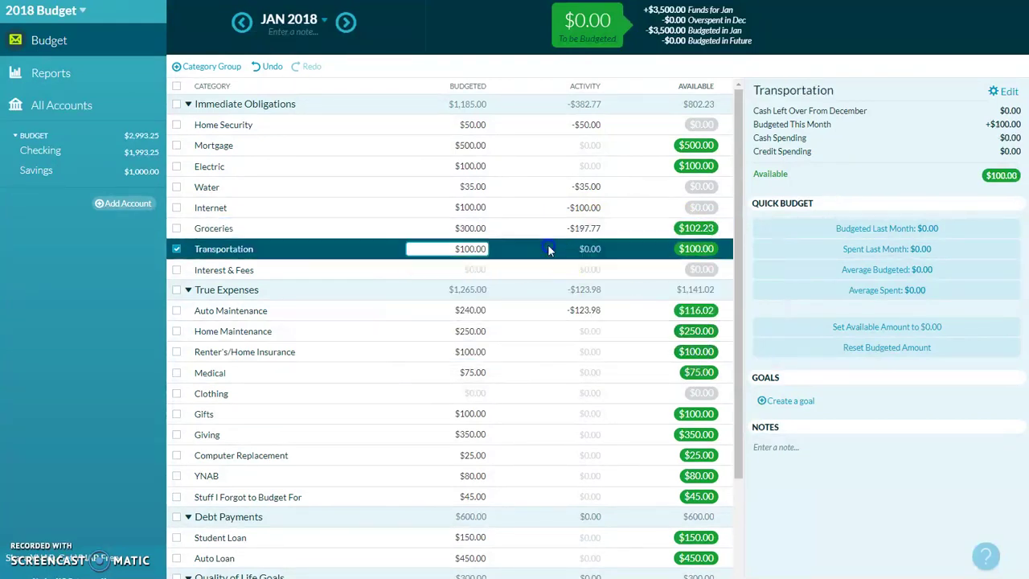
click(551, 304)
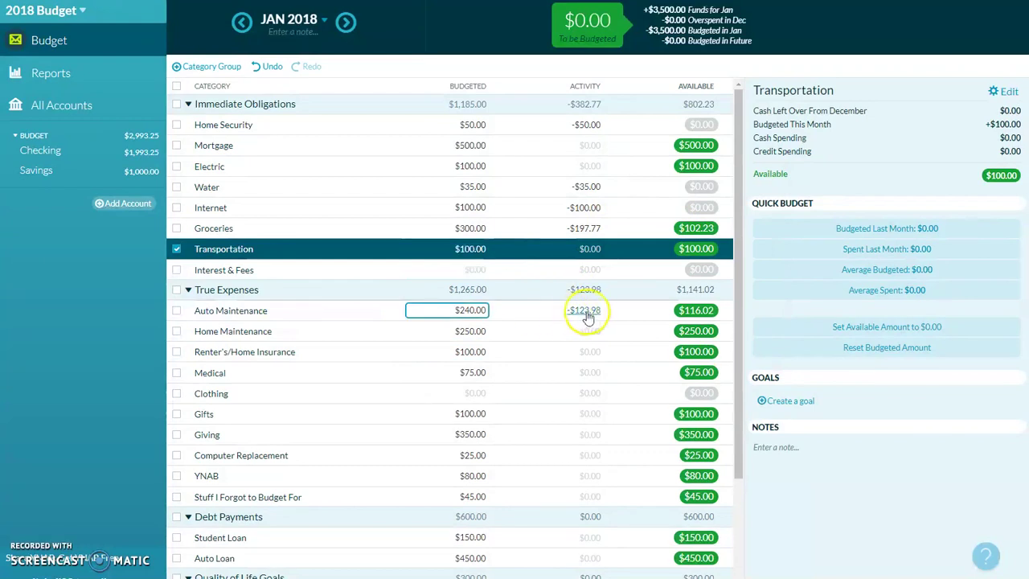
key(Down)
key(Down)
key(Escape)
drag(740, 290, 750, 193)
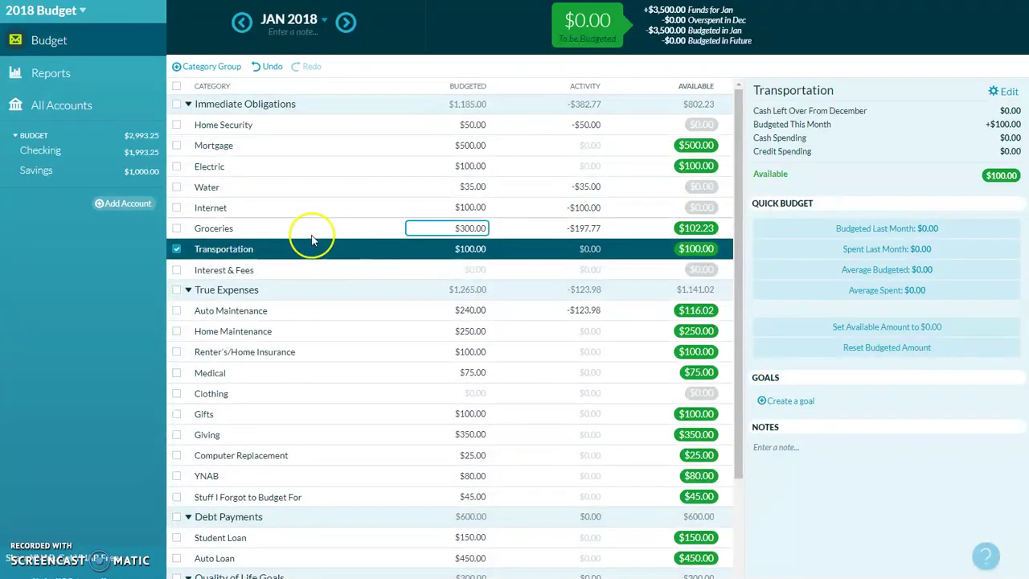
Record a Checking account transaction for payee work in the Inflow: To be Budgeted category with an inflow of $625.98
click(74, 159)
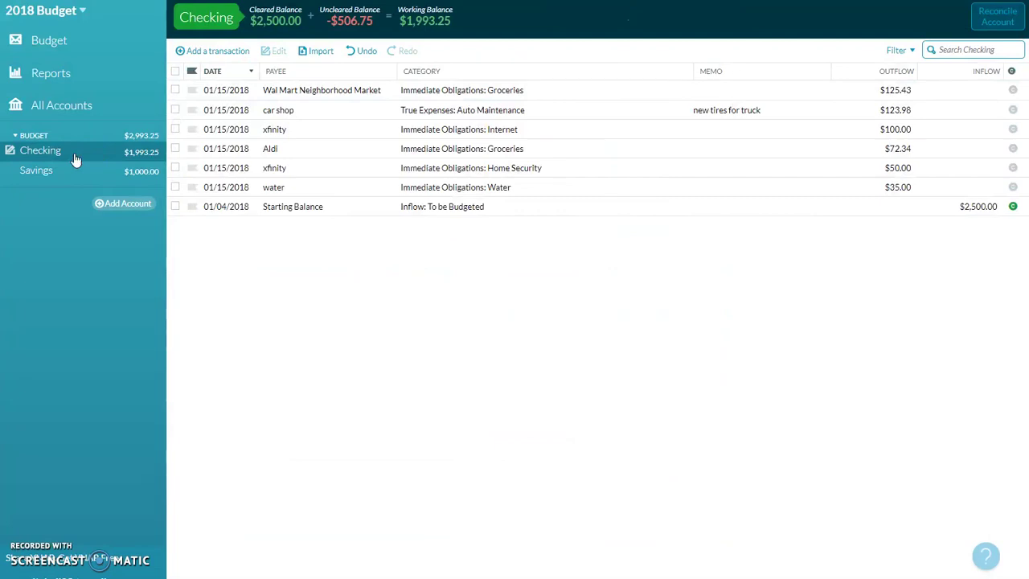
click(206, 52)
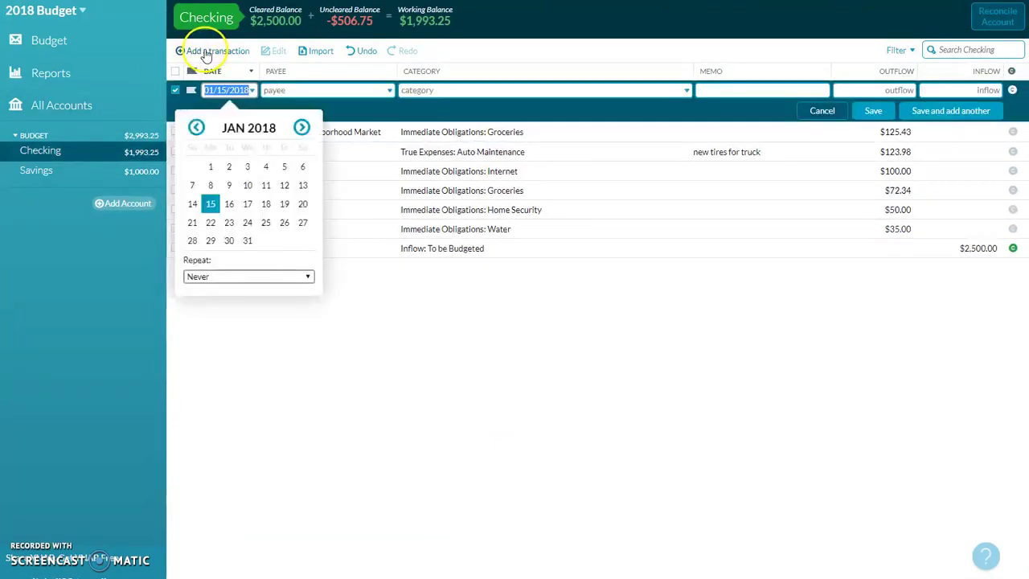
click(275, 91)
text(work)
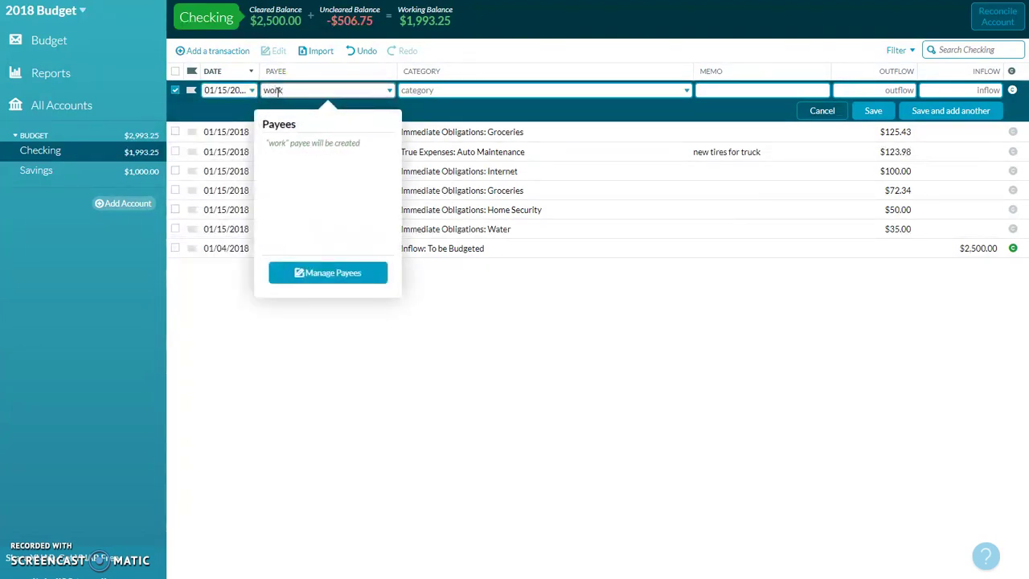
key(Tab)
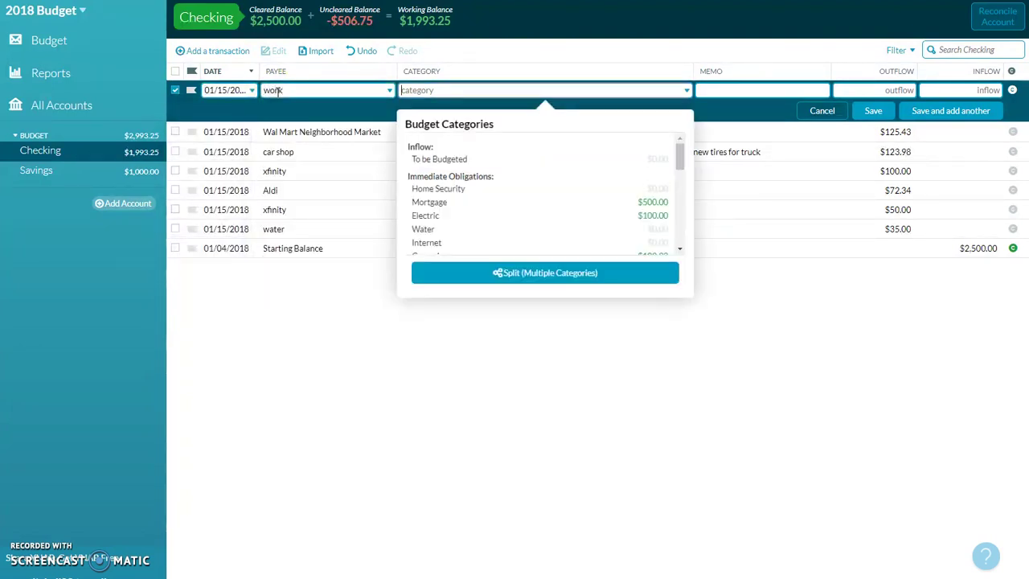
click(454, 161)
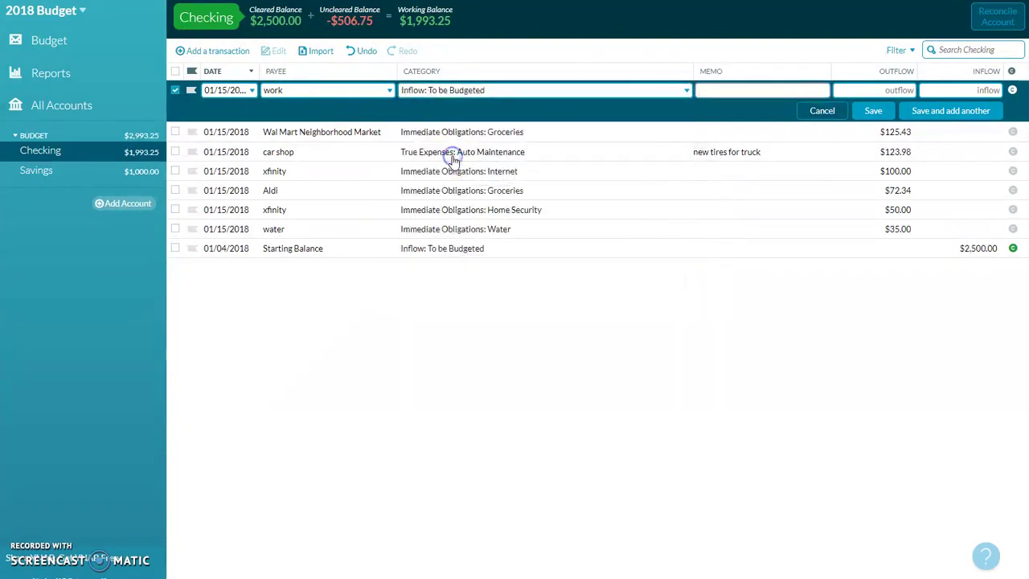
click(963, 96)
text(625.98)
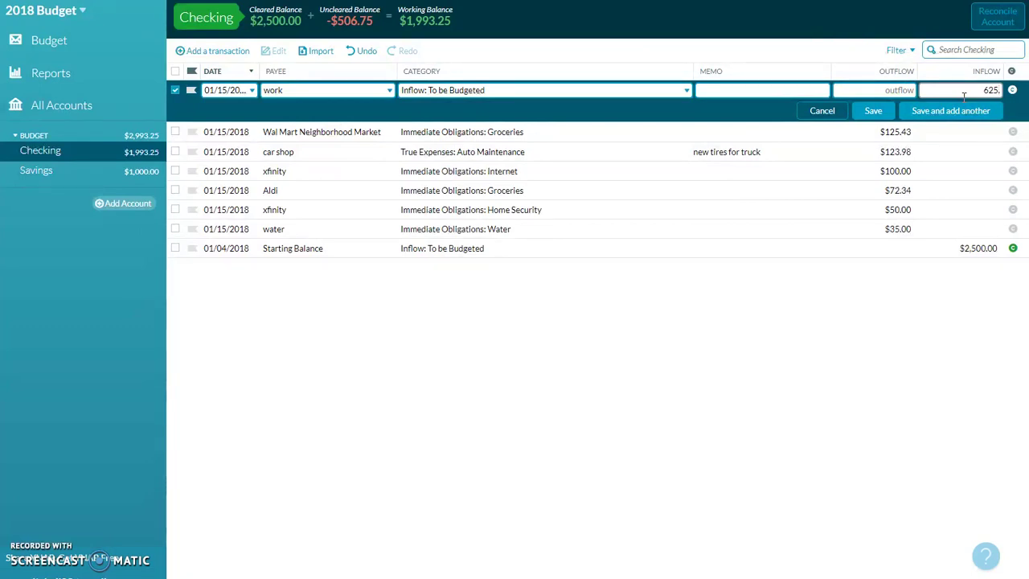
click(873, 110)
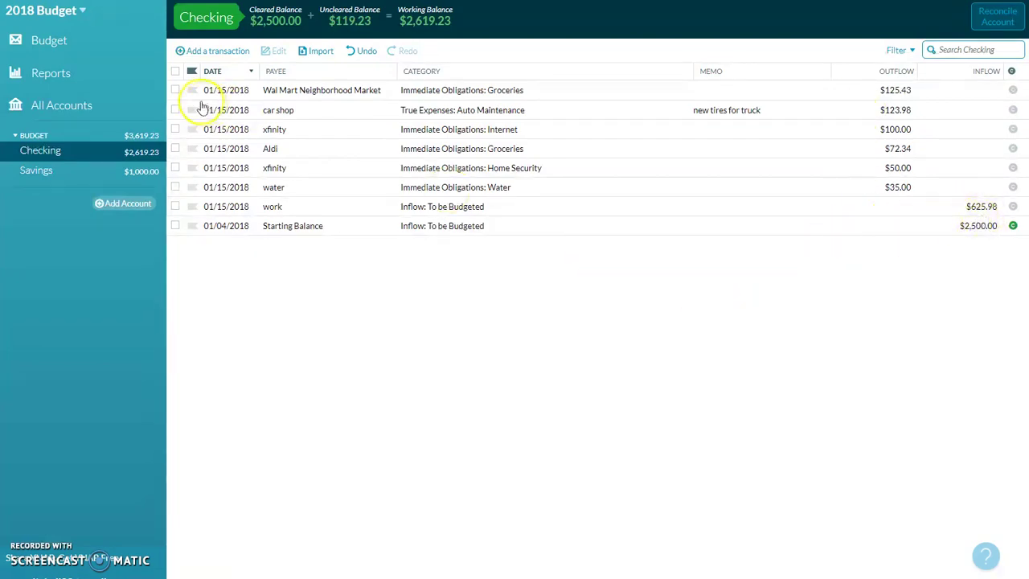
Set the January budgeted amount for the Mortgage category to $1,000.00
click(90, 40)
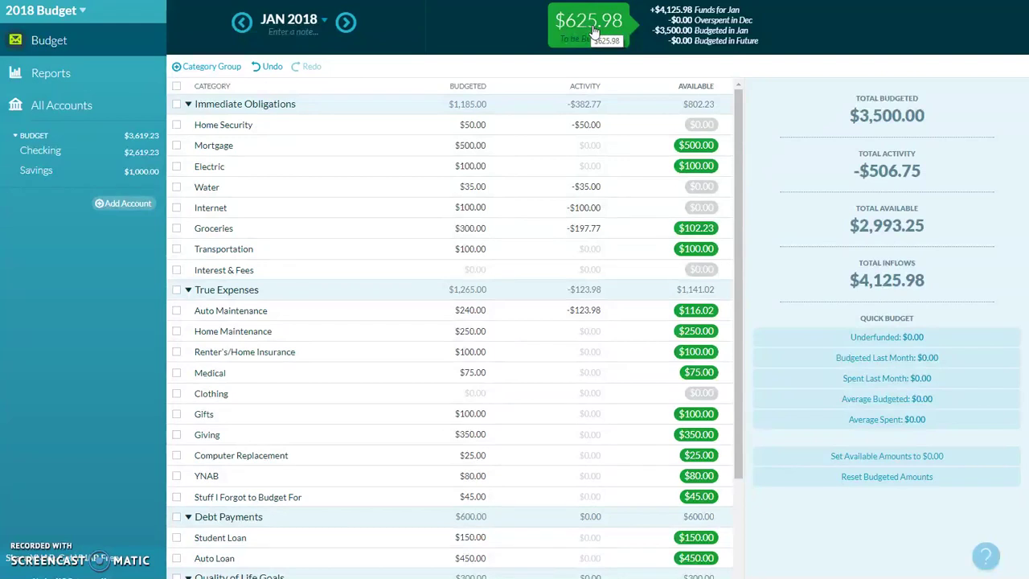
click(483, 144)
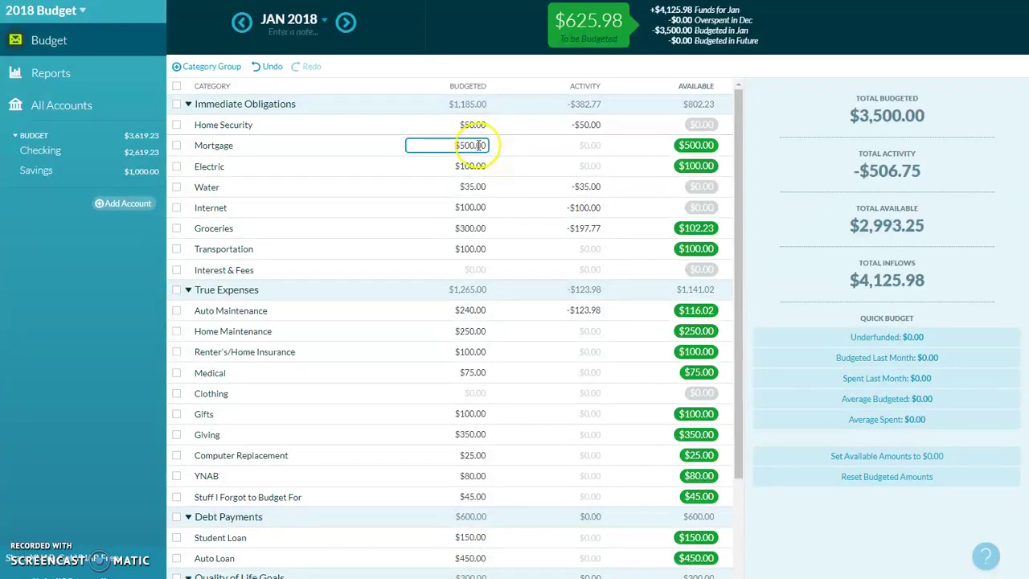
click(476, 145)
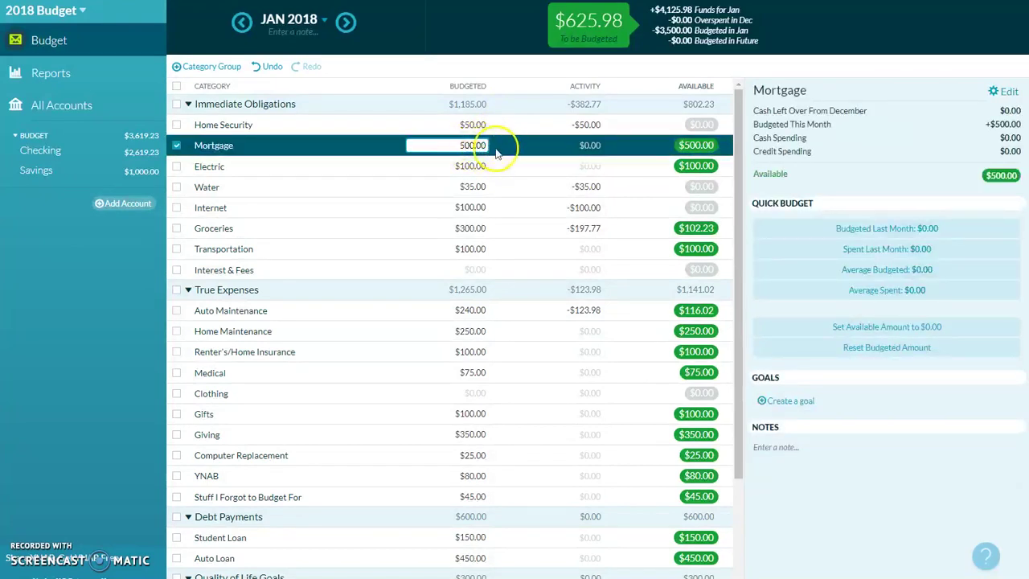
click(483, 146)
double_click(482, 145)
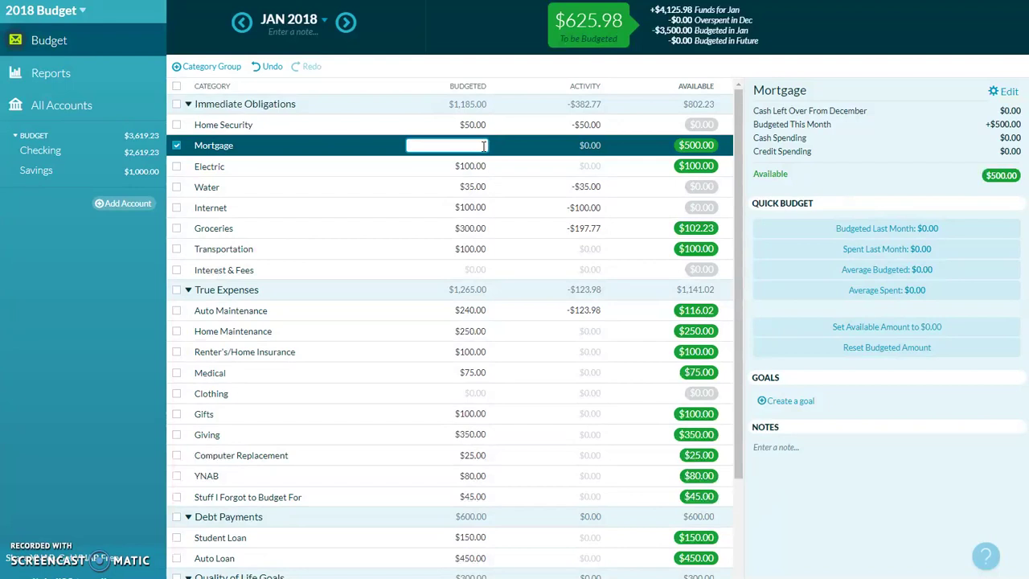
click(526, 149)
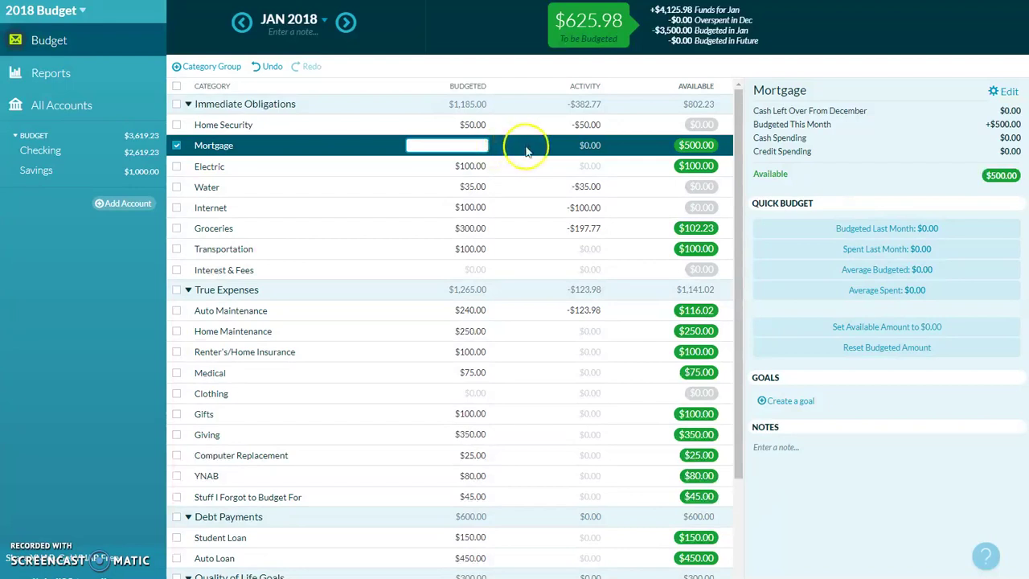
click(528, 150)
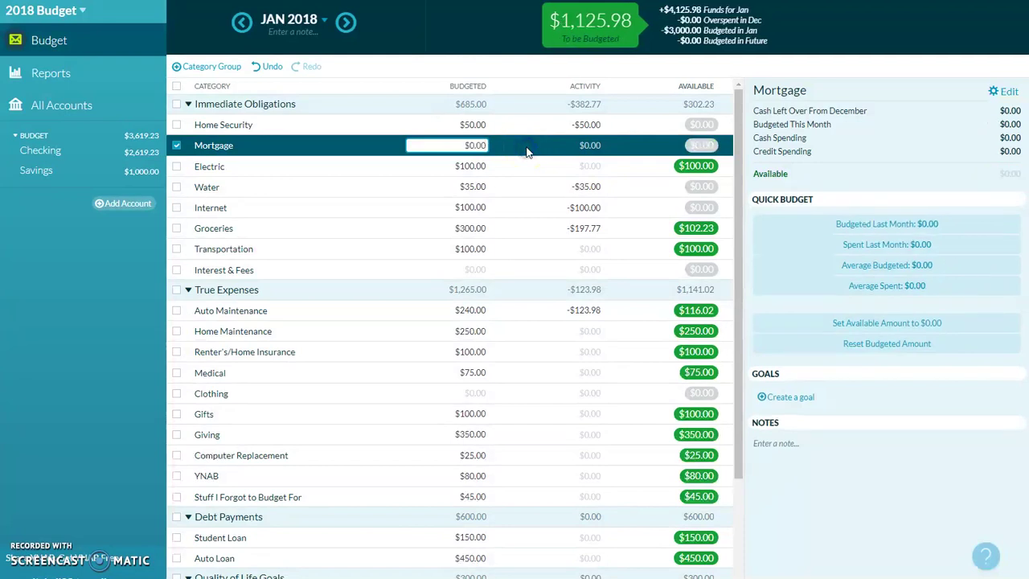
click(471, 147)
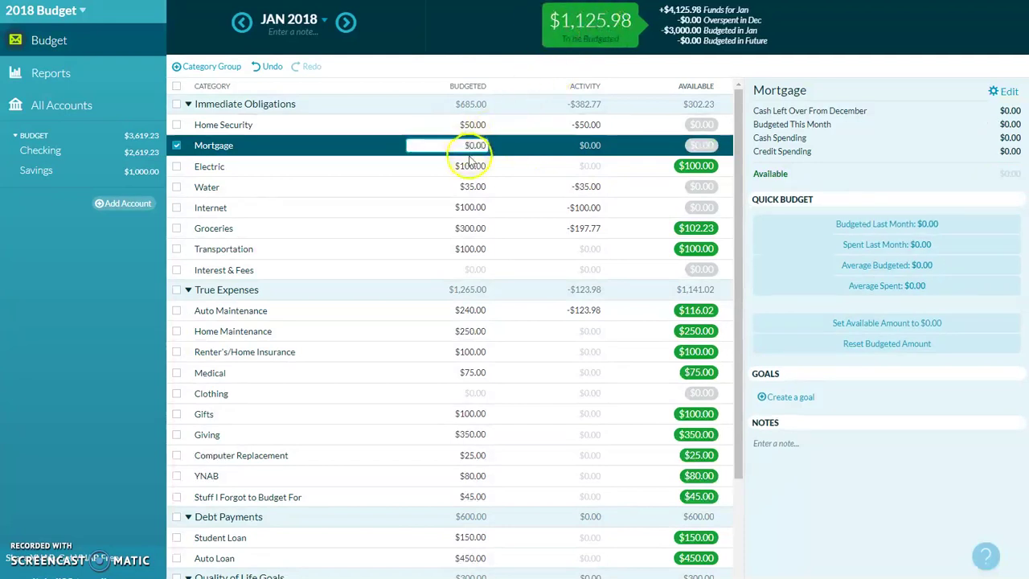
text(1)
click(517, 175)
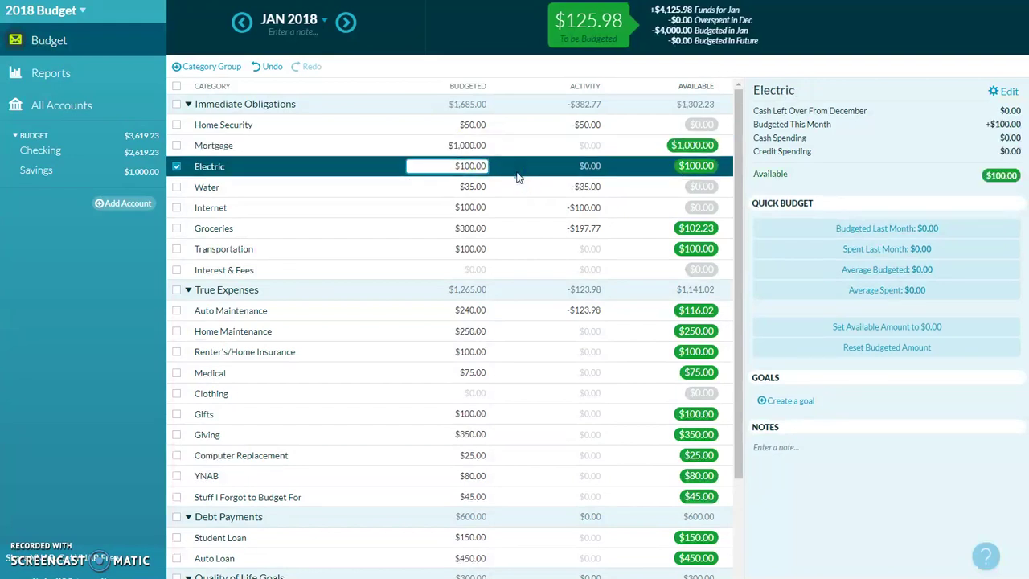
key(Return)
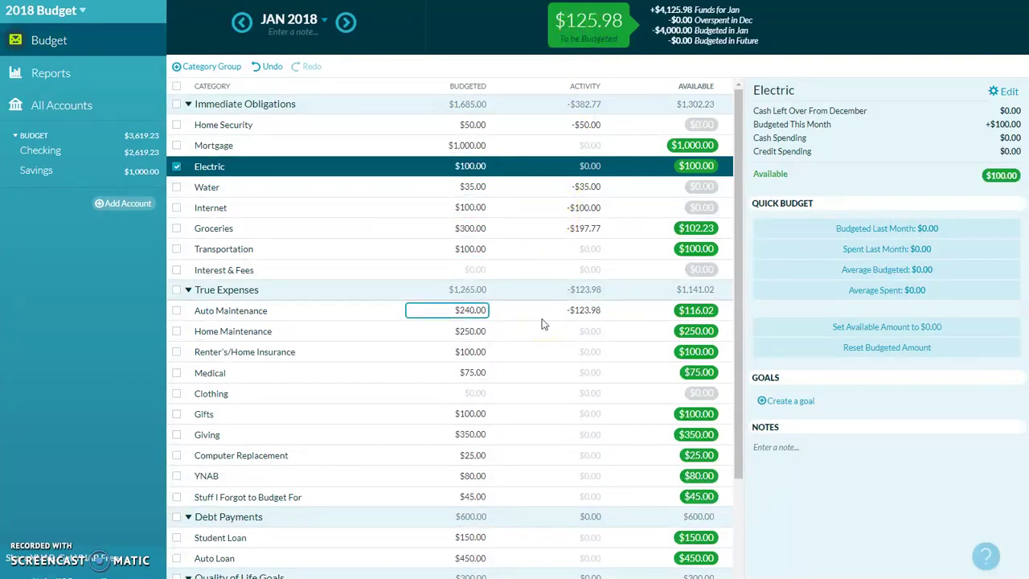
Set the January budgeted amount for the Clothing category to $50.00
click(519, 397)
click(459, 391)
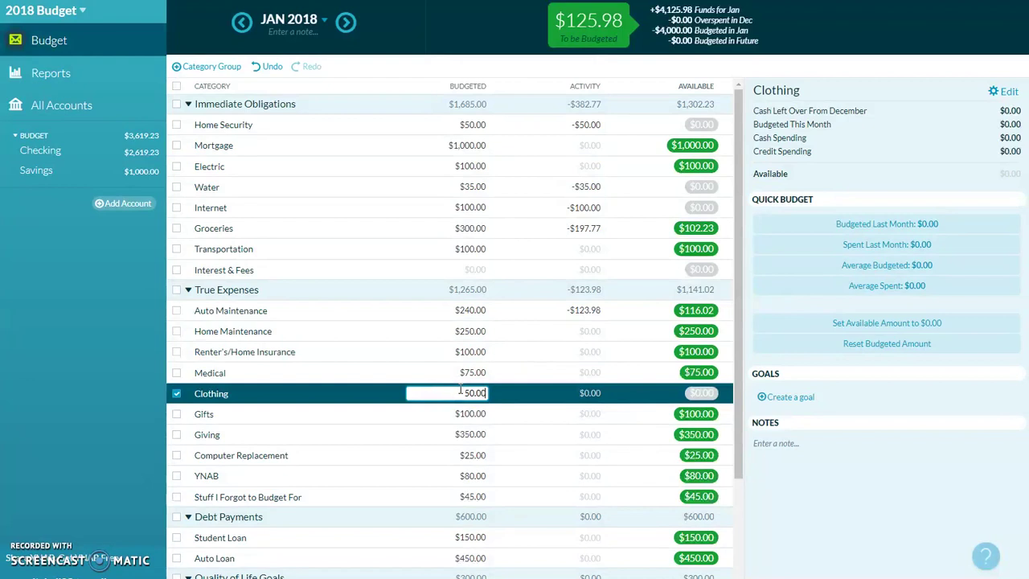
text(50.00)
key(Return)
Move the remaining $75.98 from To be Budgeted to the Auto Loan category under Debt Payments
drag(735, 345, 740, 452)
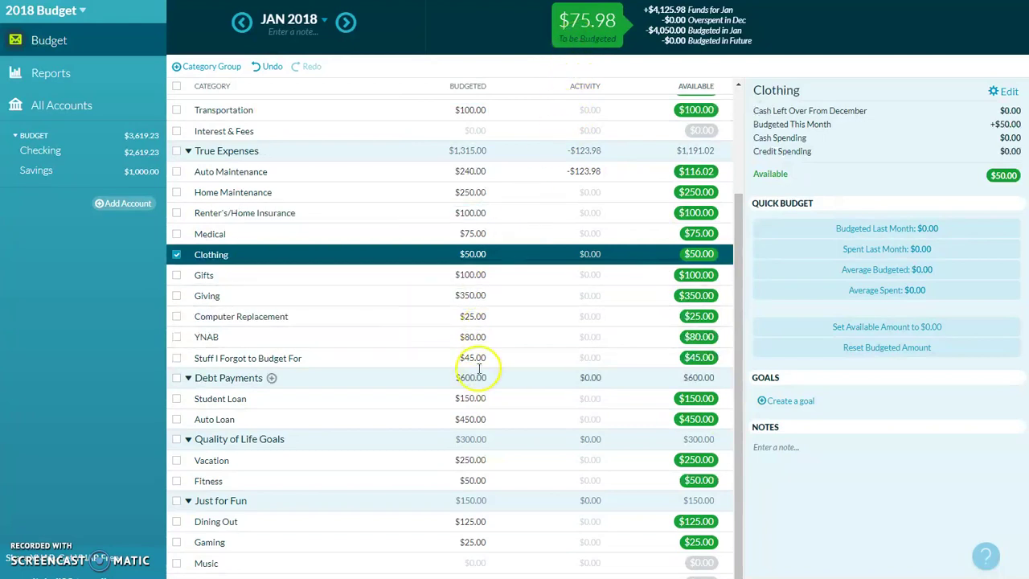
click(471, 419)
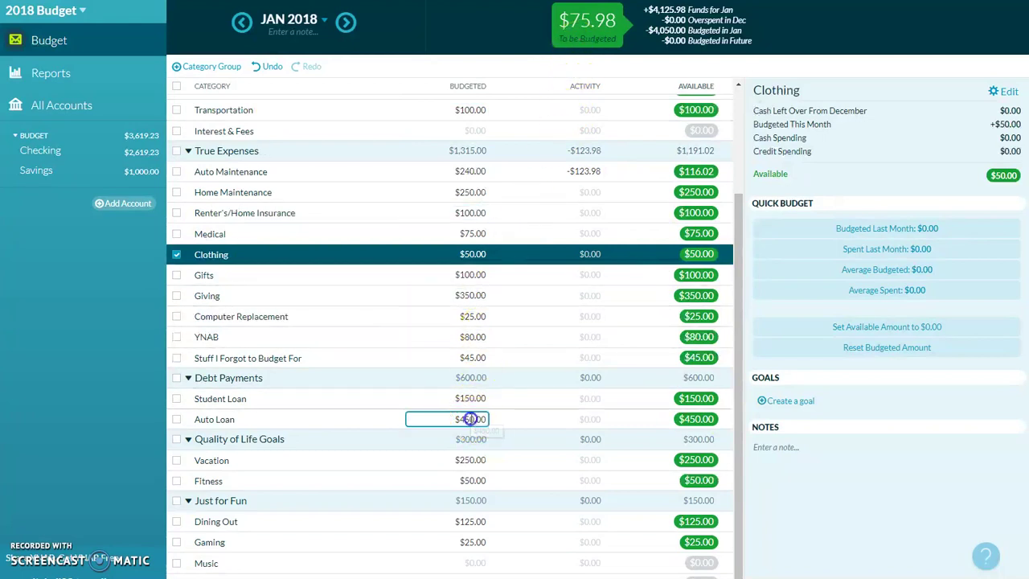
click(596, 30)
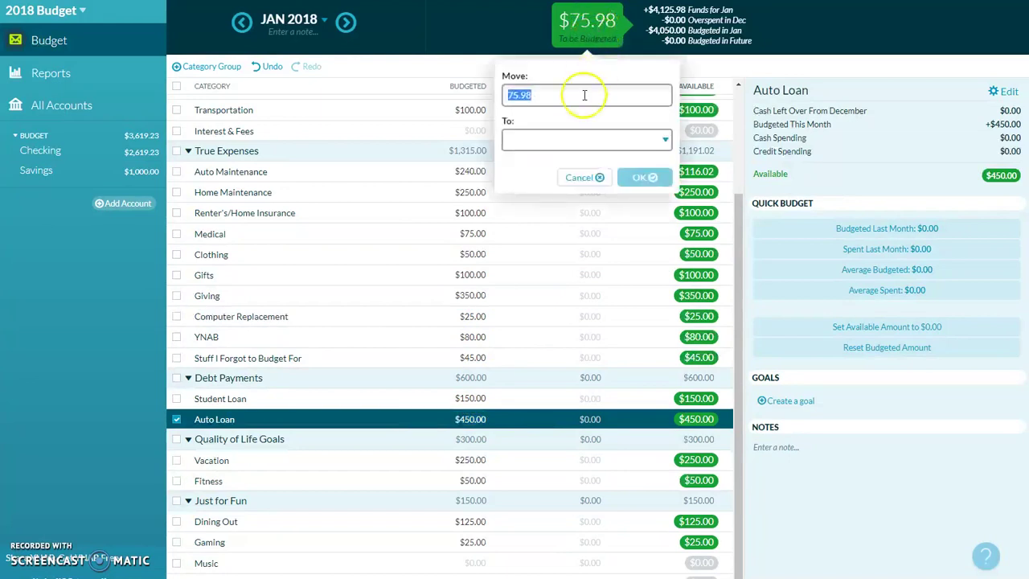
click(553, 95)
click(508, 94)
drag(508, 94, 551, 99)
click(542, 94)
click(553, 99)
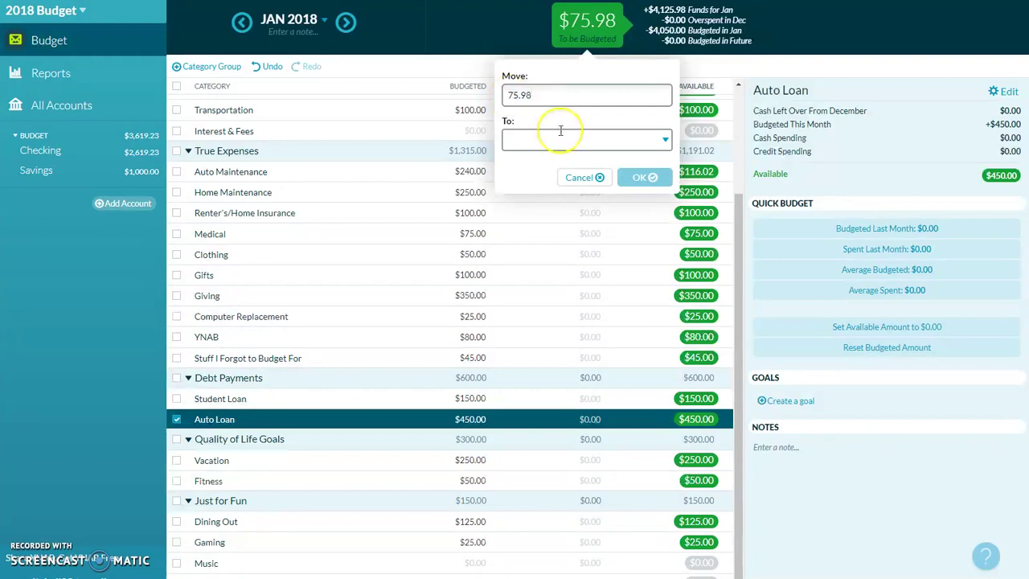
click(661, 142)
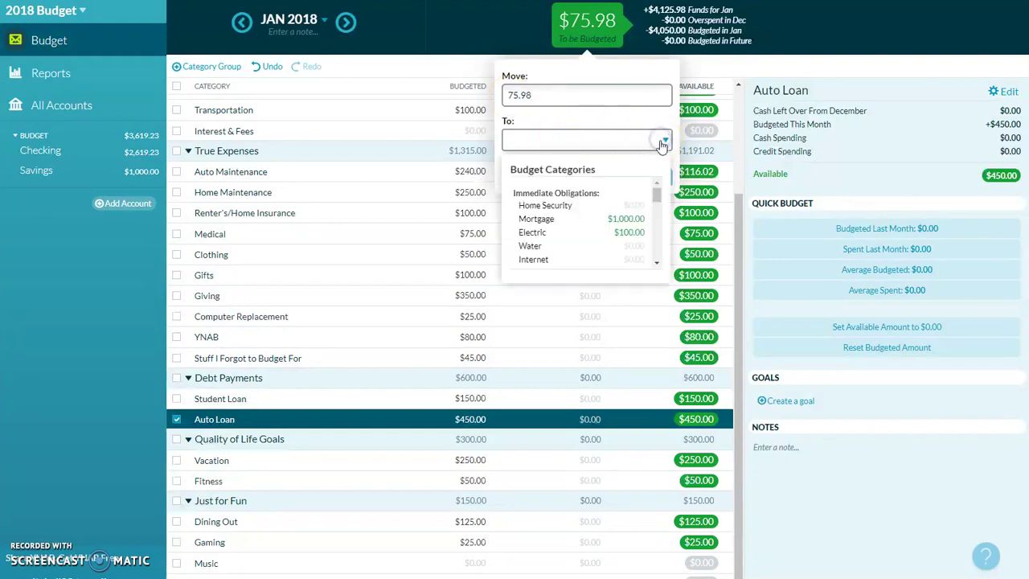
drag(656, 186, 660, 240)
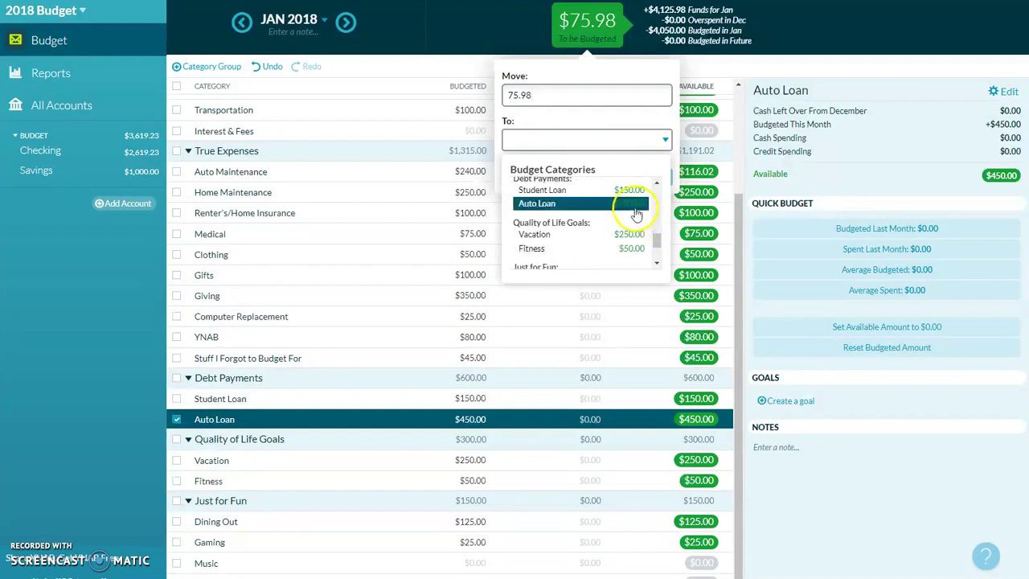
click(637, 211)
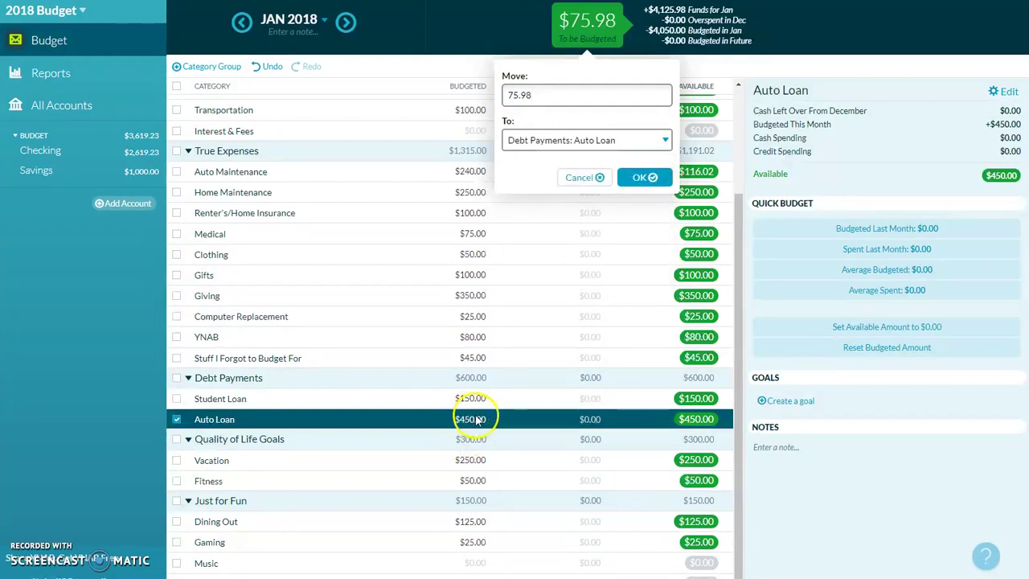
click(640, 177)
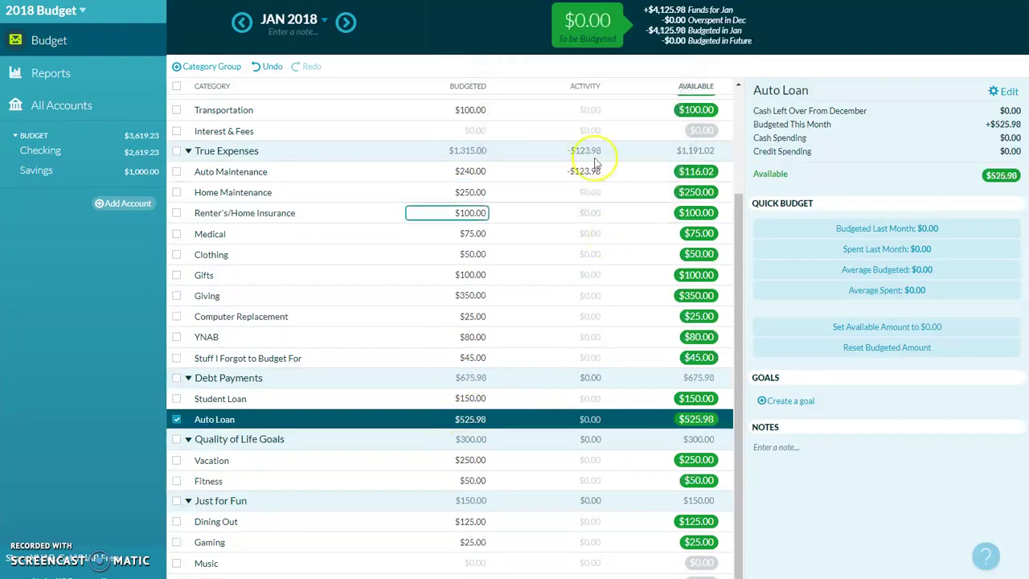
Review the Auto Loan row, the Checking register and the January budget for the effect of the assigned income
click(446, 419)
double_click(459, 421)
click(452, 421)
click(513, 431)
drag(738, 408, 749, 303)
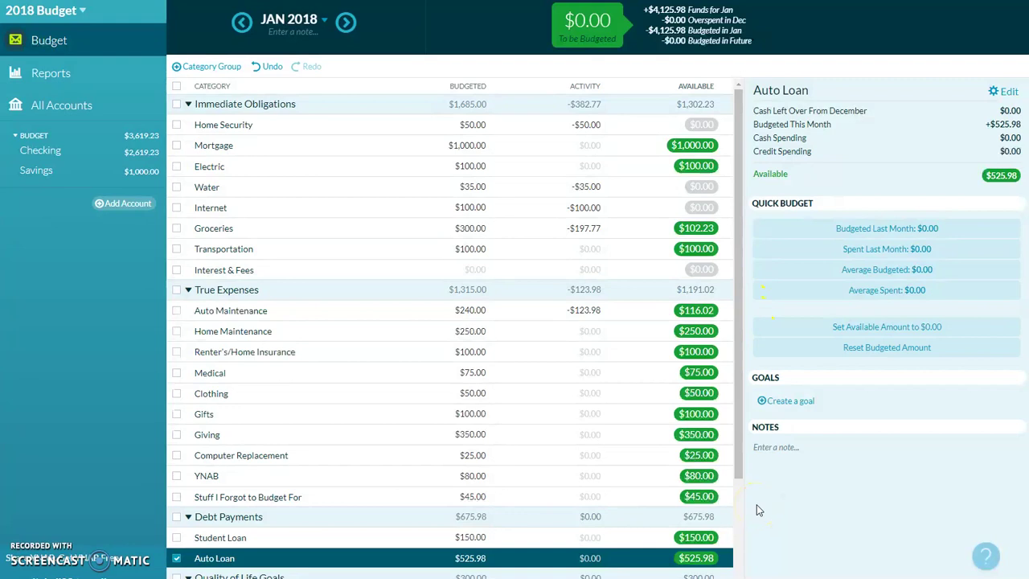
click(46, 150)
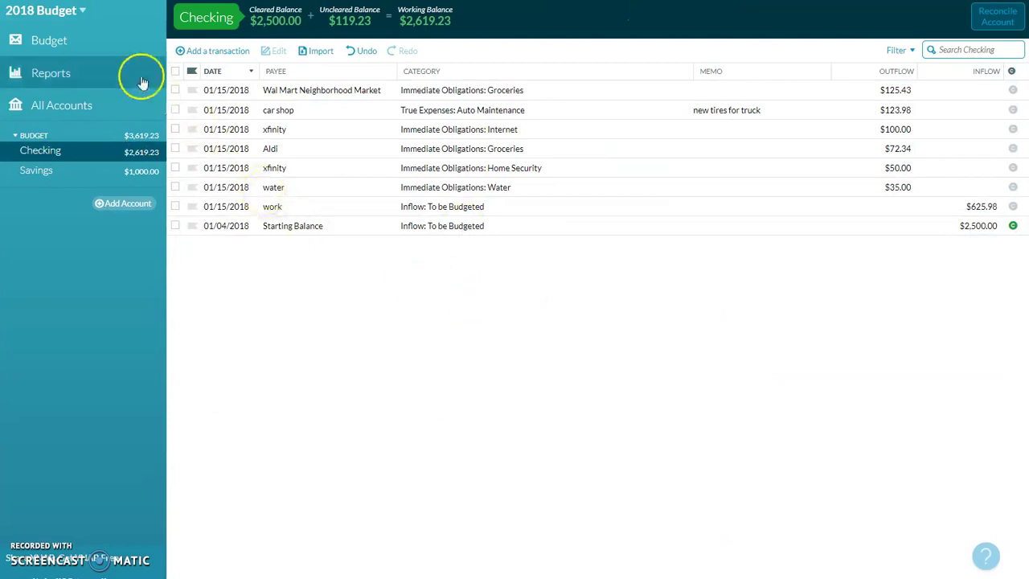
click(116, 42)
click(517, 347)
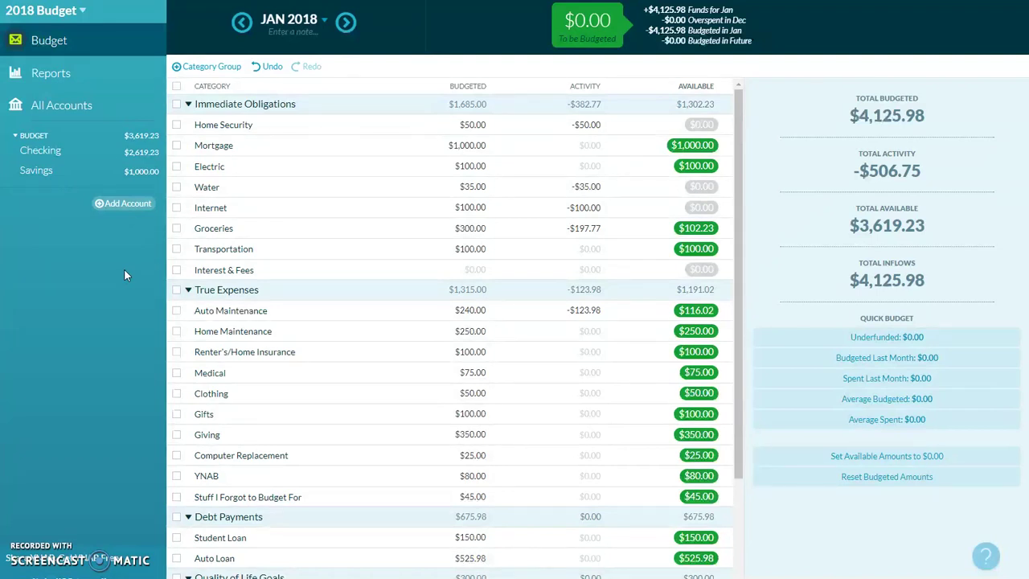
Preview the Checking account reconciliation up to the current balance entry, answering no to $2,500.00, and close it without reconciling
click(136, 161)
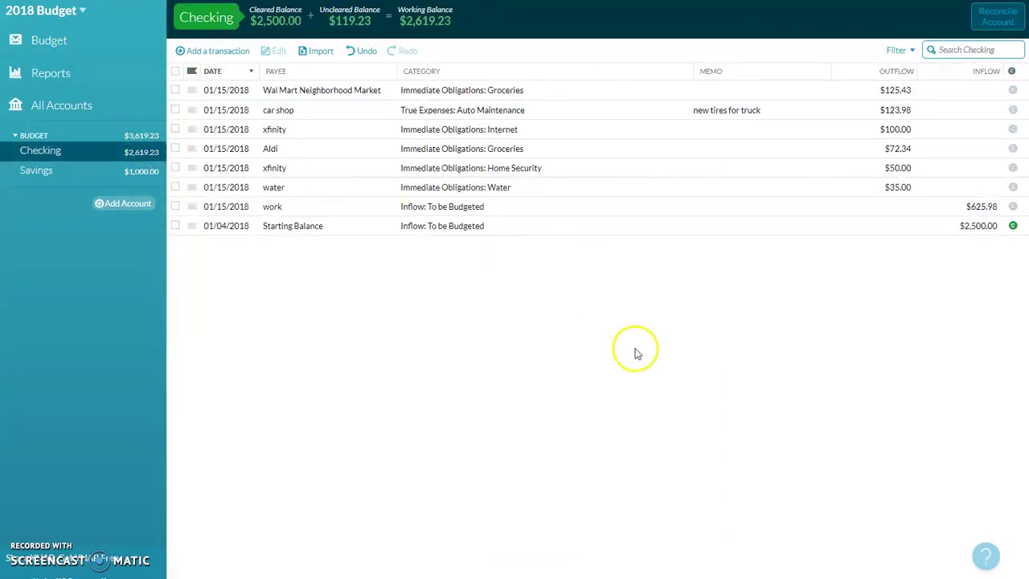
click(994, 24)
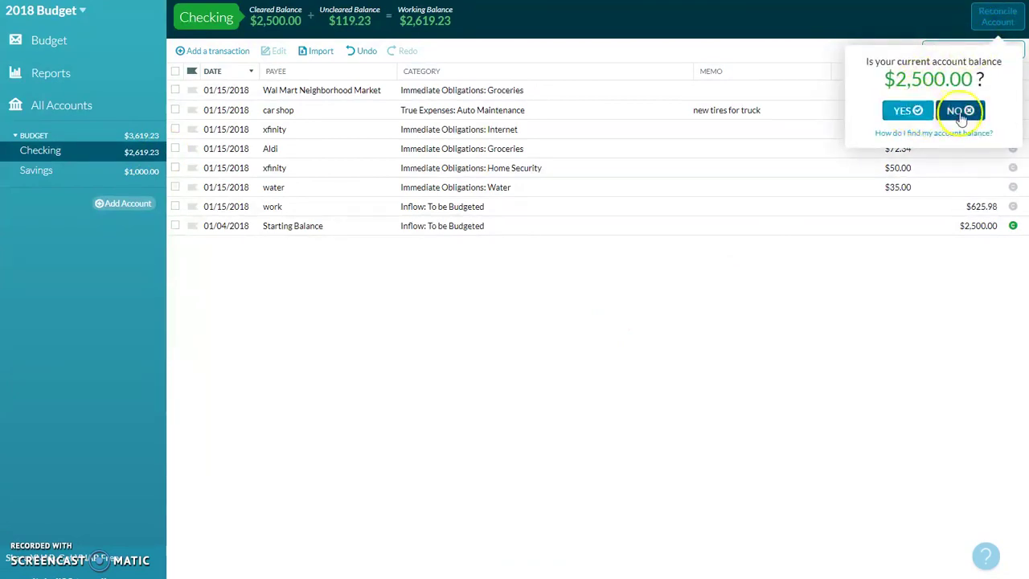
click(921, 337)
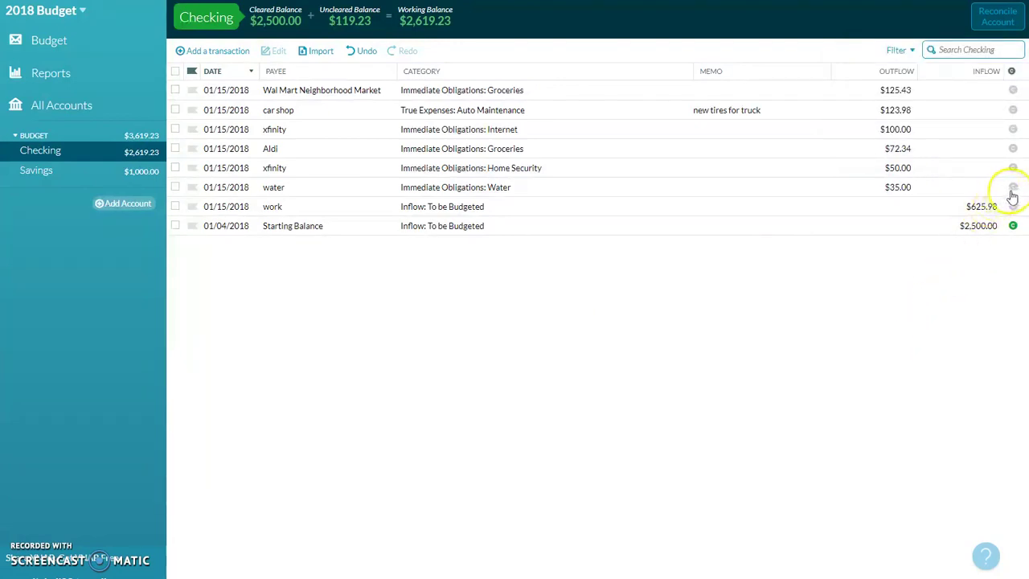
click(998, 22)
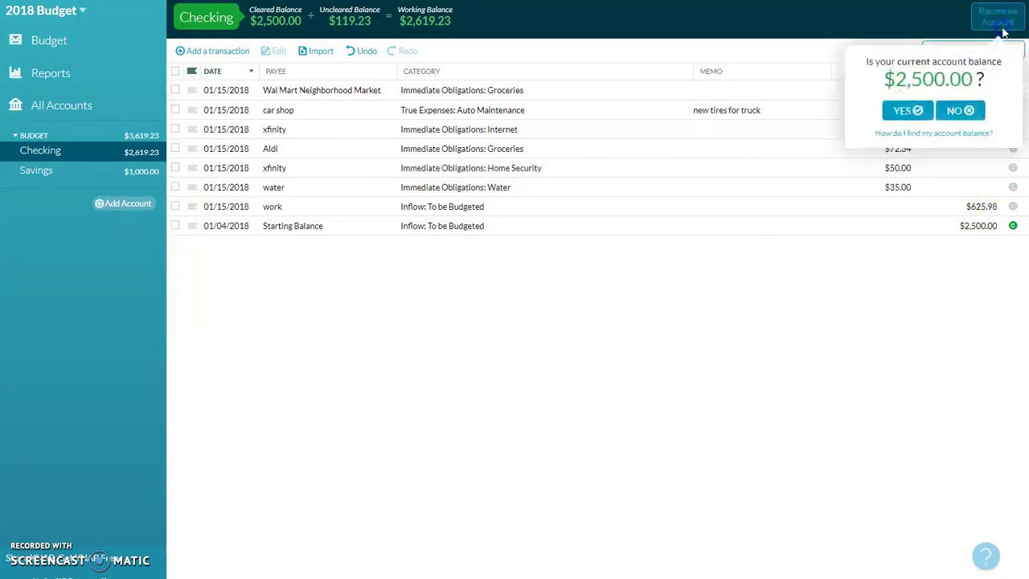
click(951, 110)
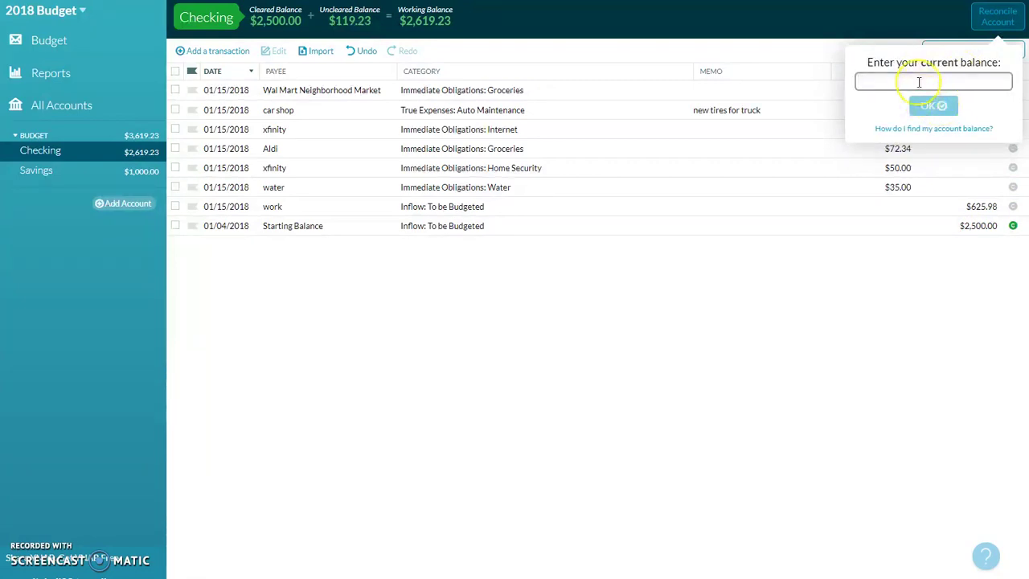
click(925, 283)
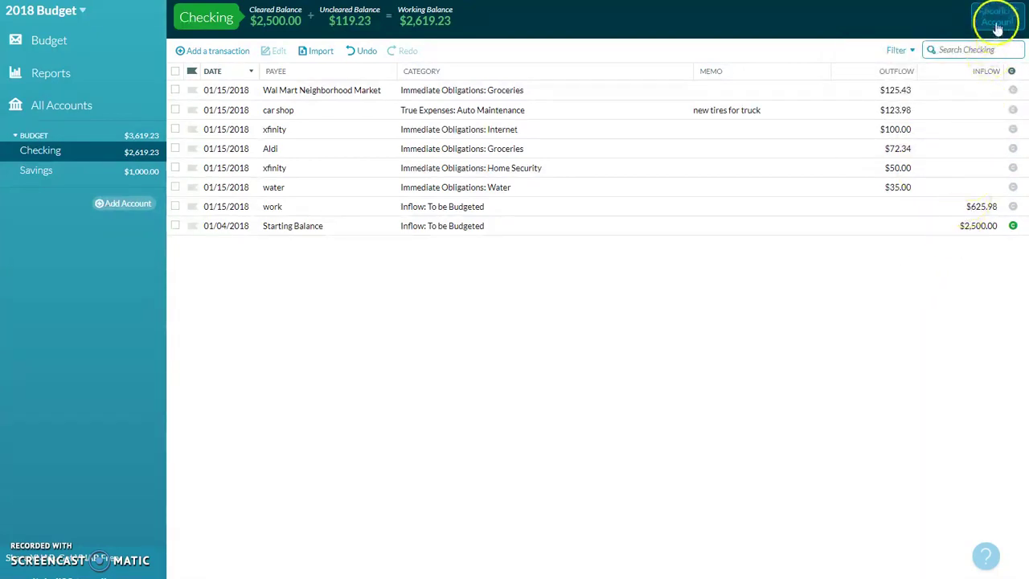
Mark all uncleared 01/15/2018 transactions in the Checking register as cleared, from Wal Mart Neighborhood Market through the work income
click(1013, 91)
click(1013, 110)
click(1014, 135)
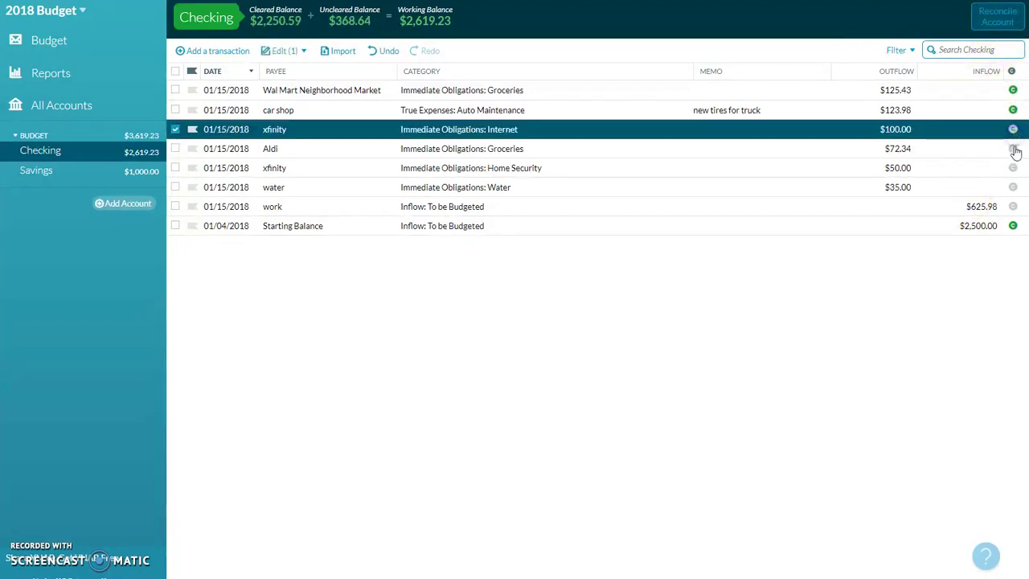
click(1013, 130)
click(1013, 167)
click(1013, 187)
click(1013, 206)
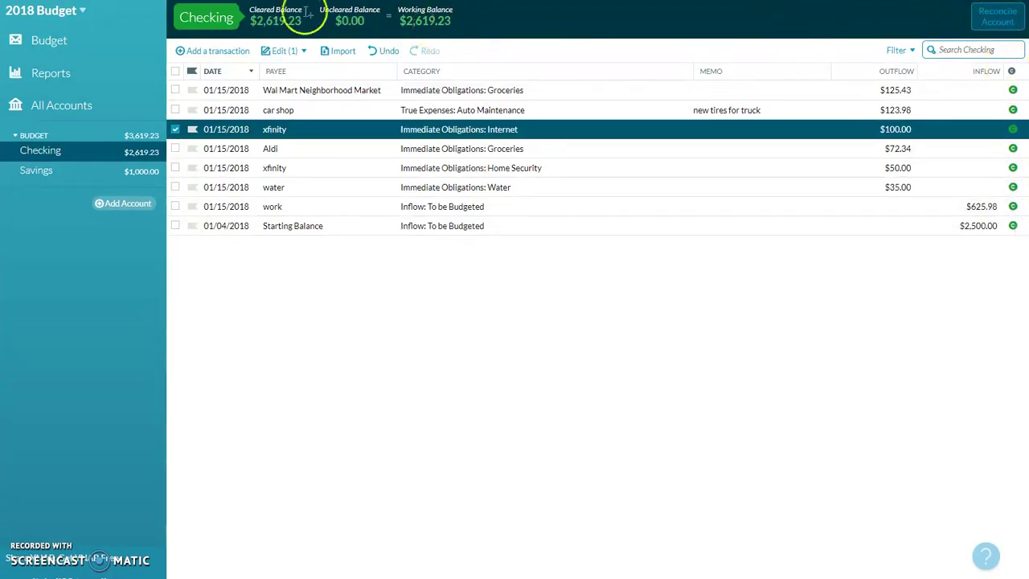
Reconcile the Checking account by confirming the current balance of $2,619.23, and show all the transactions hidden by filters
click(997, 18)
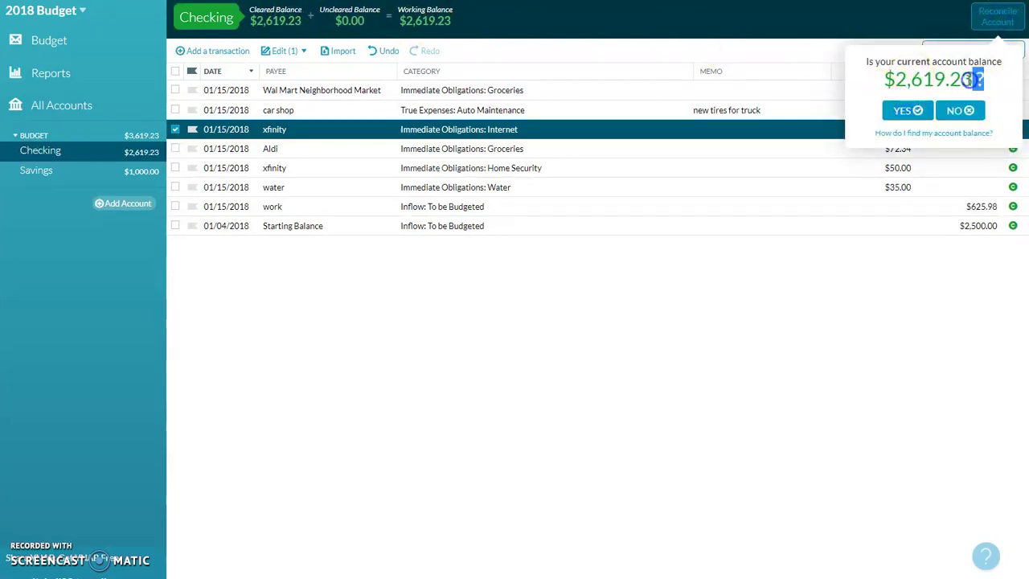
click(901, 109)
click(763, 174)
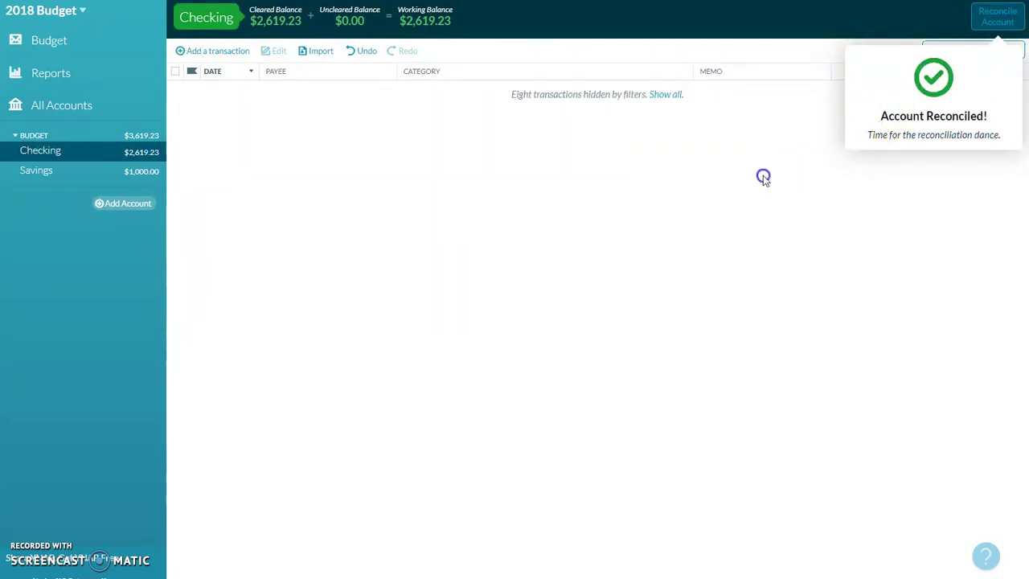
click(669, 94)
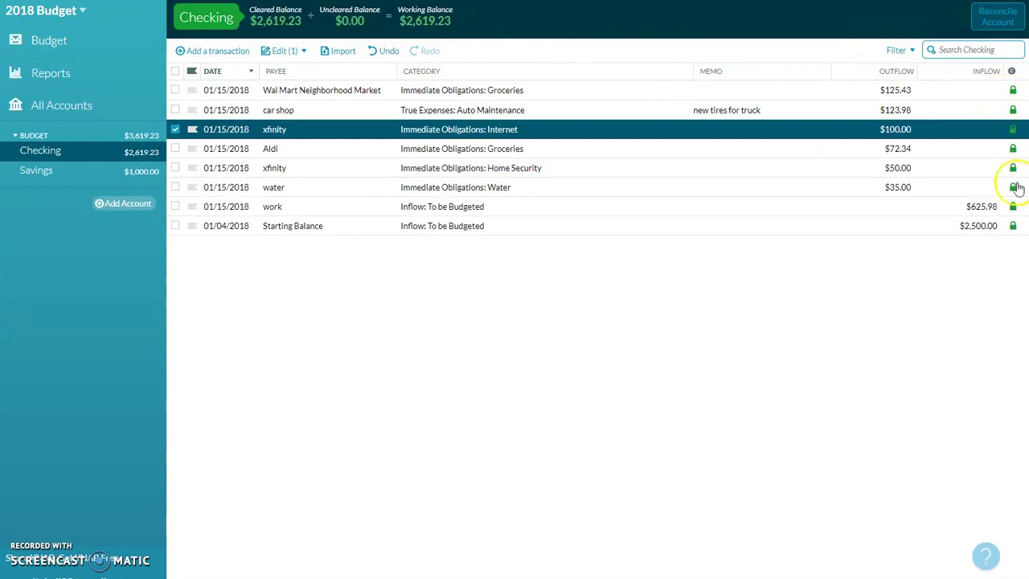
click(978, 266)
Reconcile the Savings account by confirming its current balance of $1,000.00
click(111, 173)
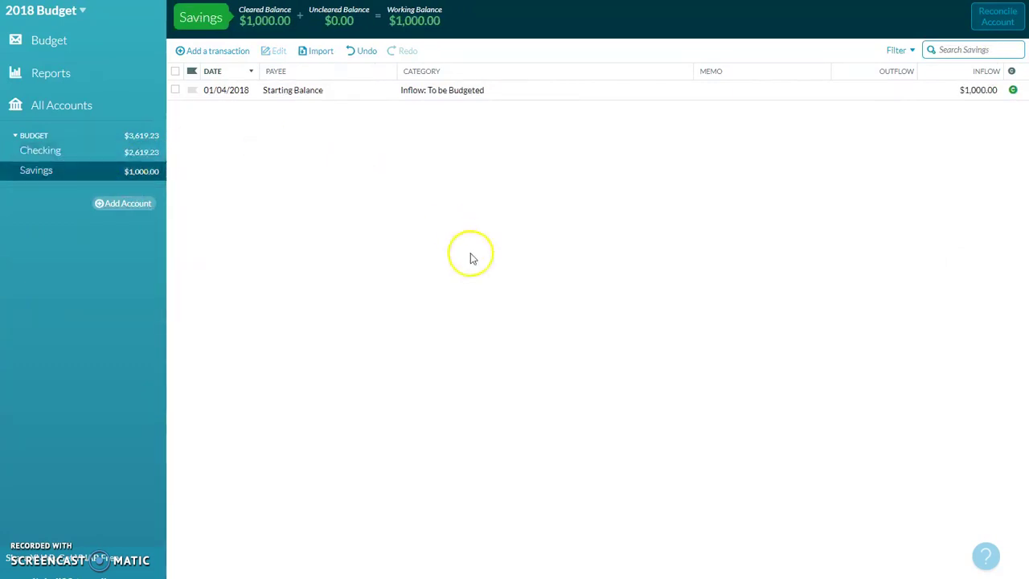
click(1001, 15)
click(900, 113)
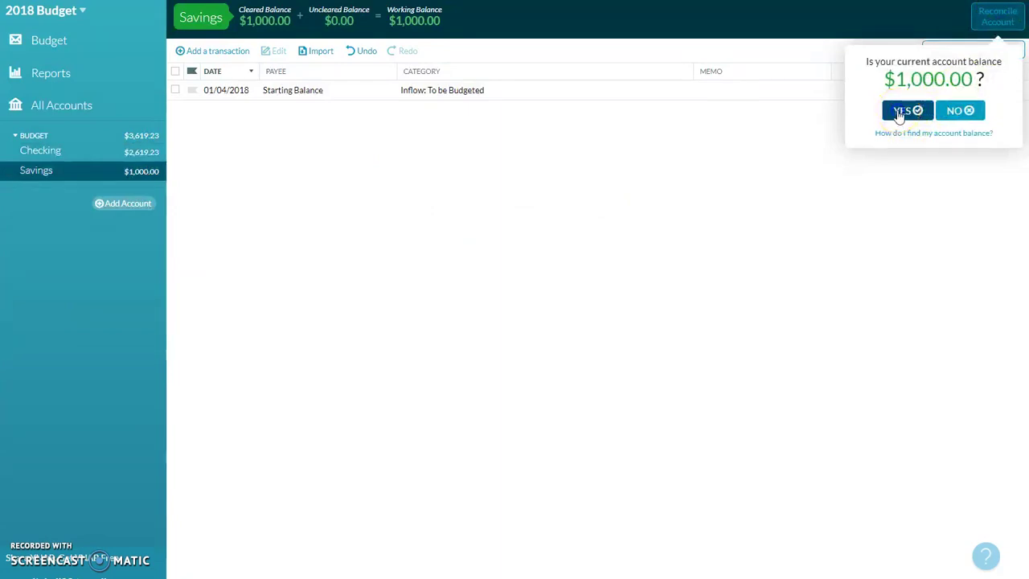
Review the January 2018 budget's Transportation and Groceries rows, and preview moving the Medical category's available money, cancelling without moving any
click(83, 41)
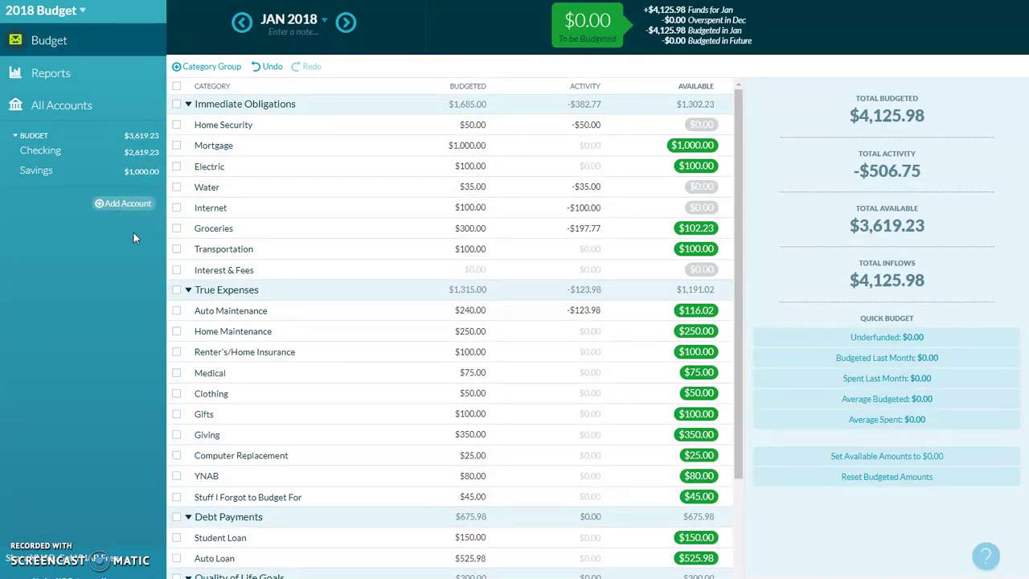
click(572, 140)
click(618, 254)
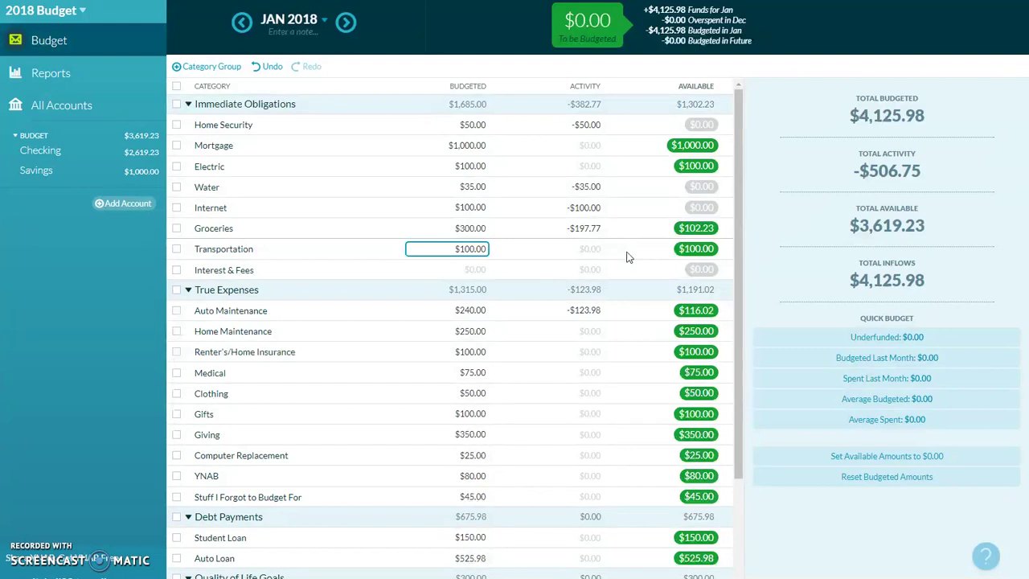
click(667, 228)
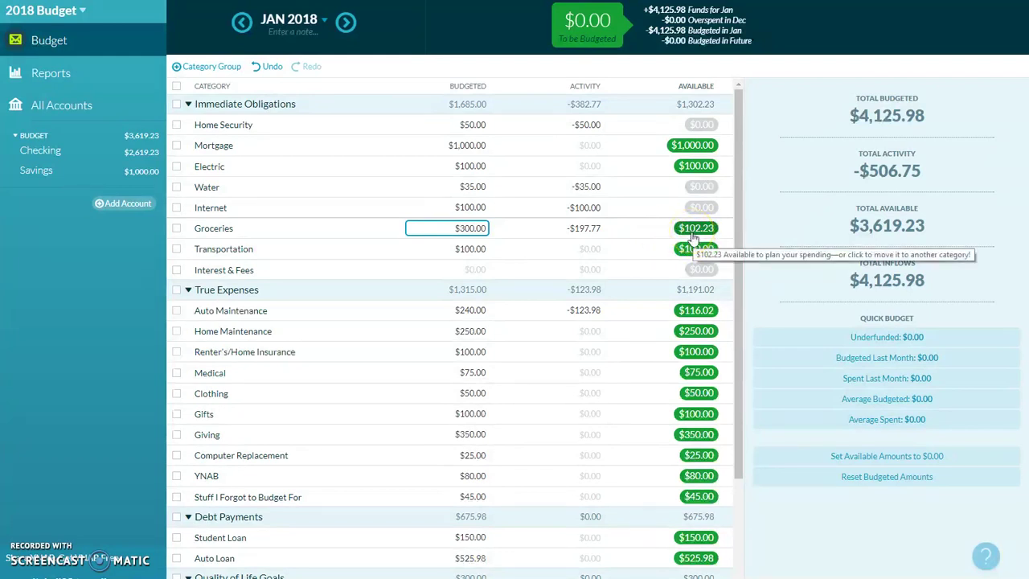
click(698, 372)
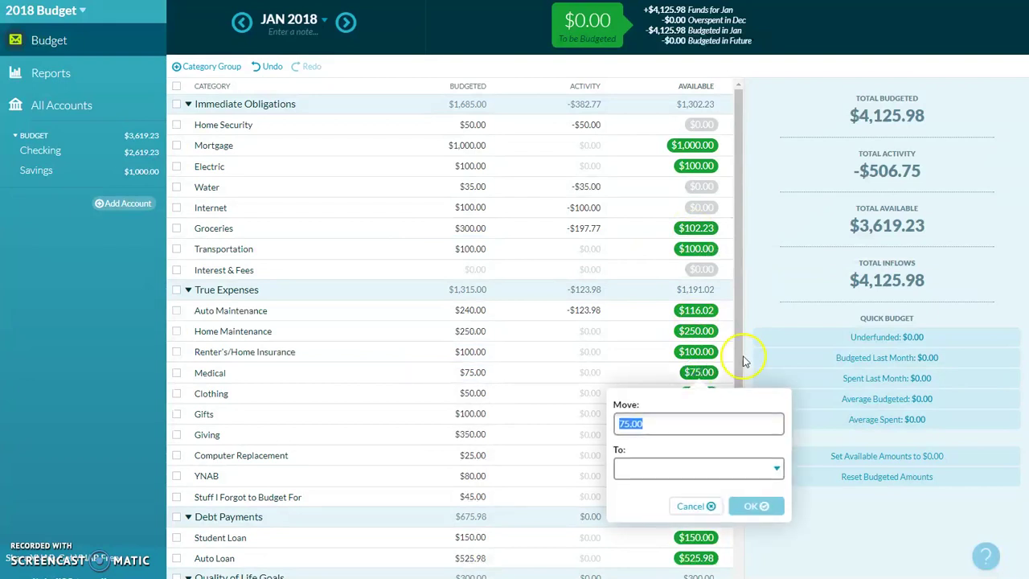
click(692, 505)
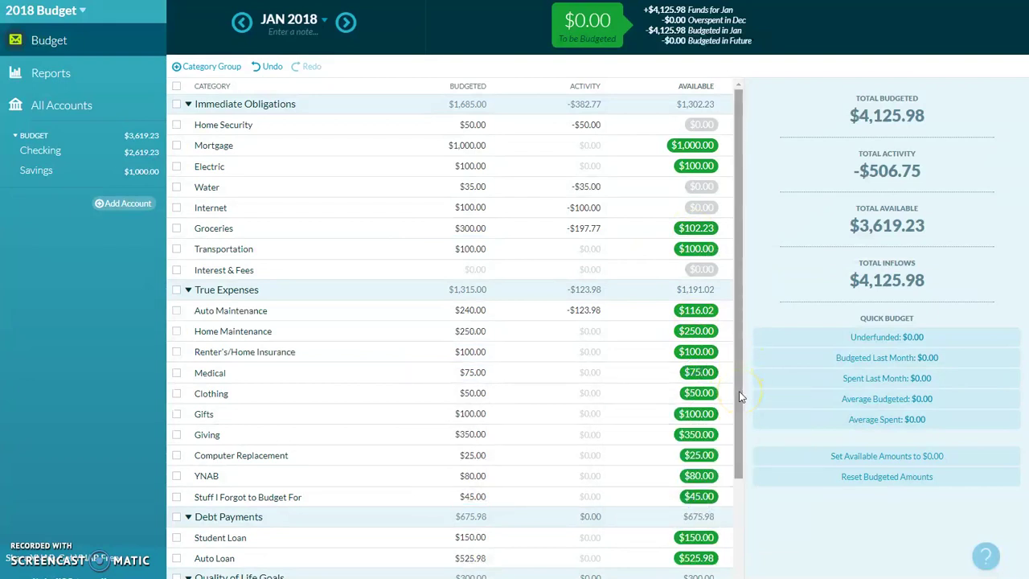